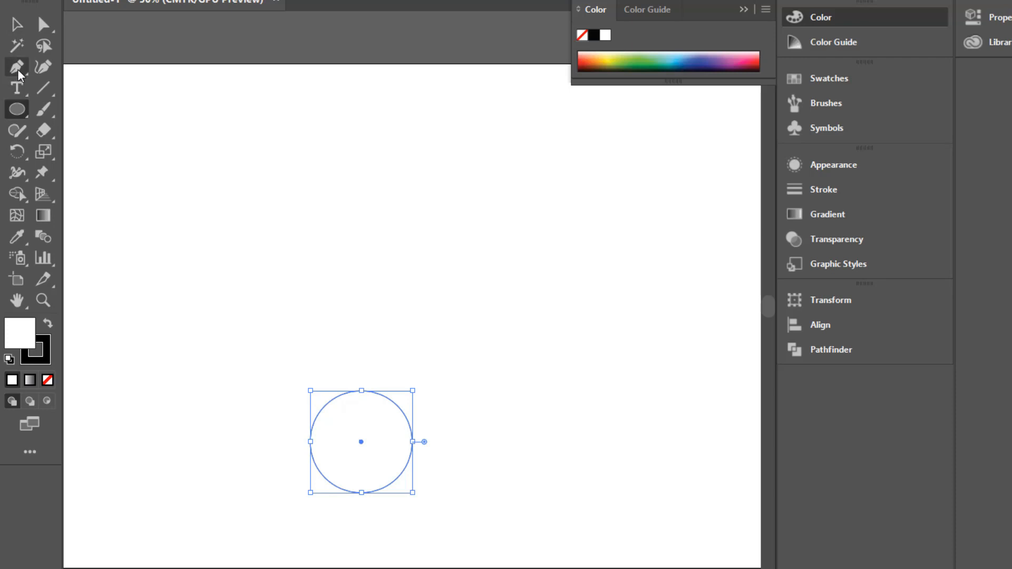
# Draw a curved line with the Pen tool from above the circle down to its upper left edge
pyautogui.click(18, 69)
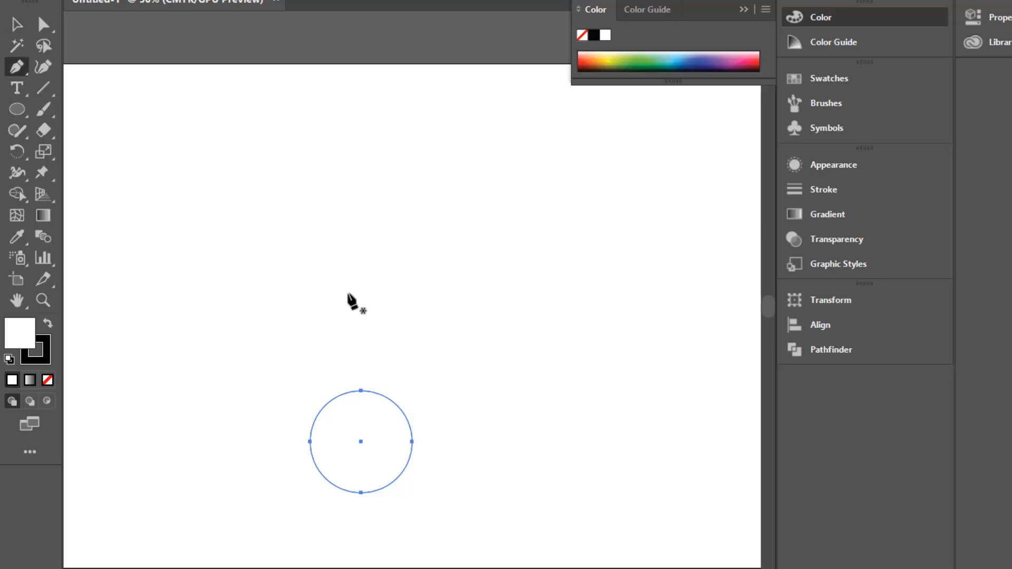
pyautogui.click(348, 295)
pyautogui.moveTo(314, 424); pyautogui.dragTo(293, 454)
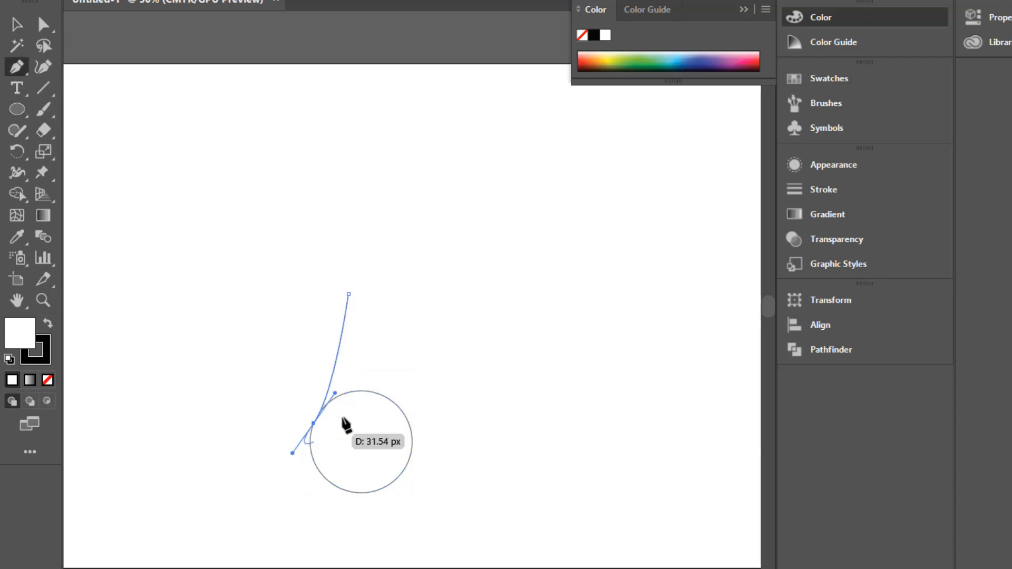
pyautogui.press('Escape')
# Draw a matching neck curve down to the circle's upper right edge and join both curve tops with a V-shaped notch
pyautogui.click(366, 298)
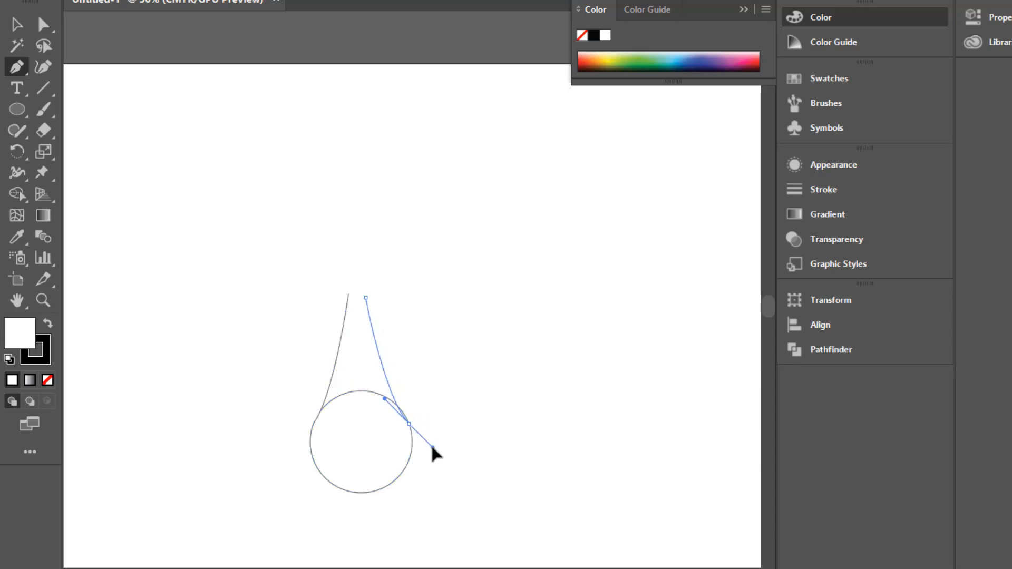
pyautogui.moveTo(432, 468); pyautogui.dragTo(436, 471)
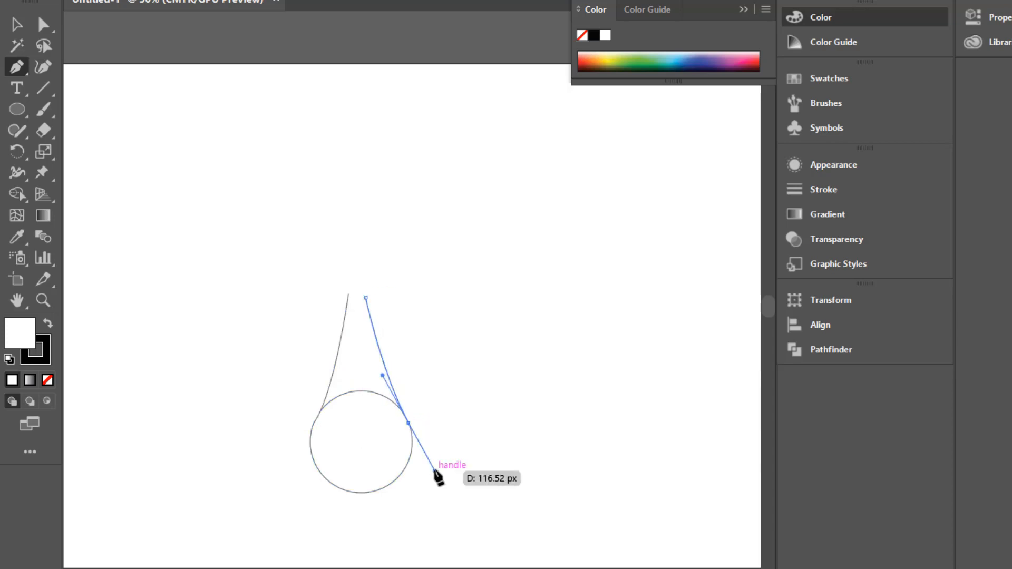
pyautogui.moveTo(435, 471); pyautogui.dragTo(435, 471)
pyautogui.press('Escape')
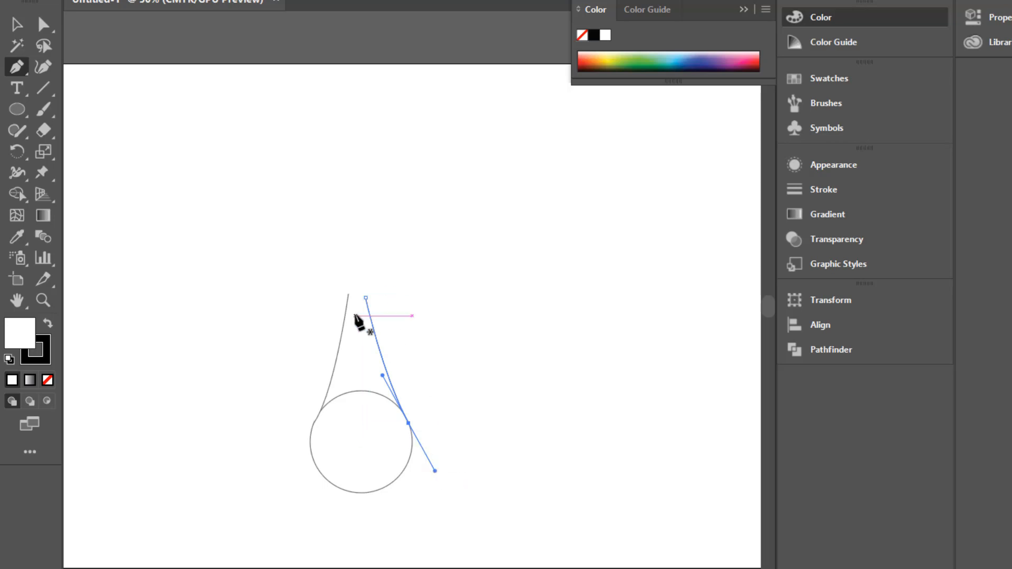
pyautogui.click(348, 294)
pyautogui.click(366, 298)
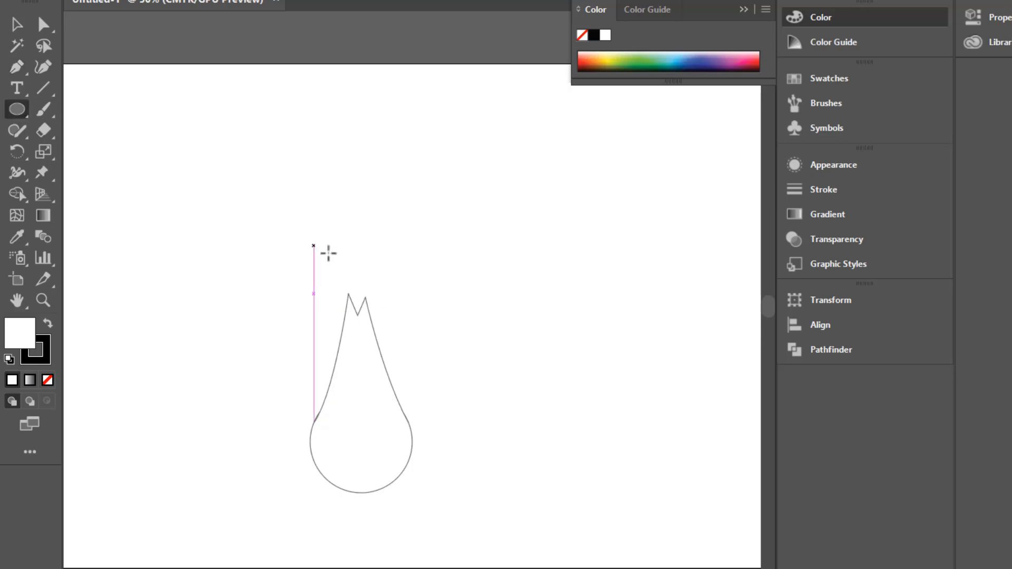
# Draw a small upright ellipse above the neck as the head and raise its lowest anchor to flatten the underside
pyautogui.moveTo(350, 258)
pyautogui.mouseDown()
pyautogui.moveTo(374, 298)
pyautogui.moveTo(357, 271)
pyautogui.mouseUp()
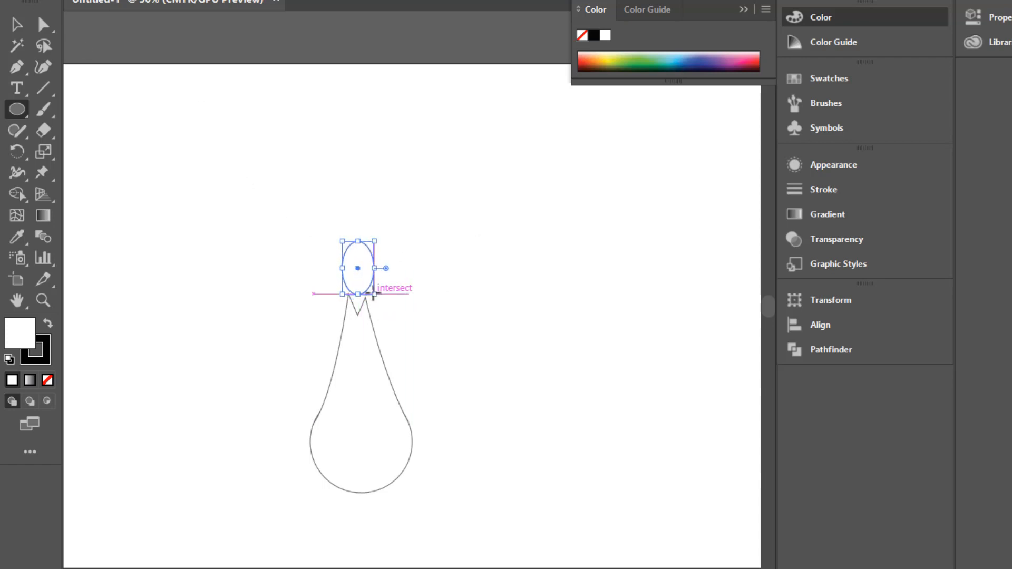
pyautogui.moveTo(373, 293); pyautogui.dragTo(373, 290)
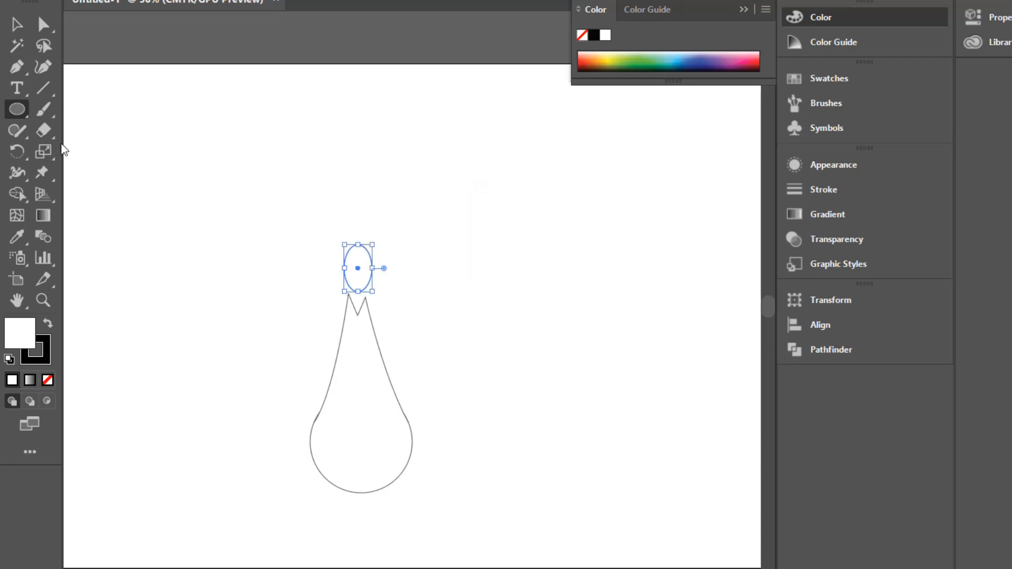
pyautogui.click(358, 292)
pyautogui.click(358, 278)
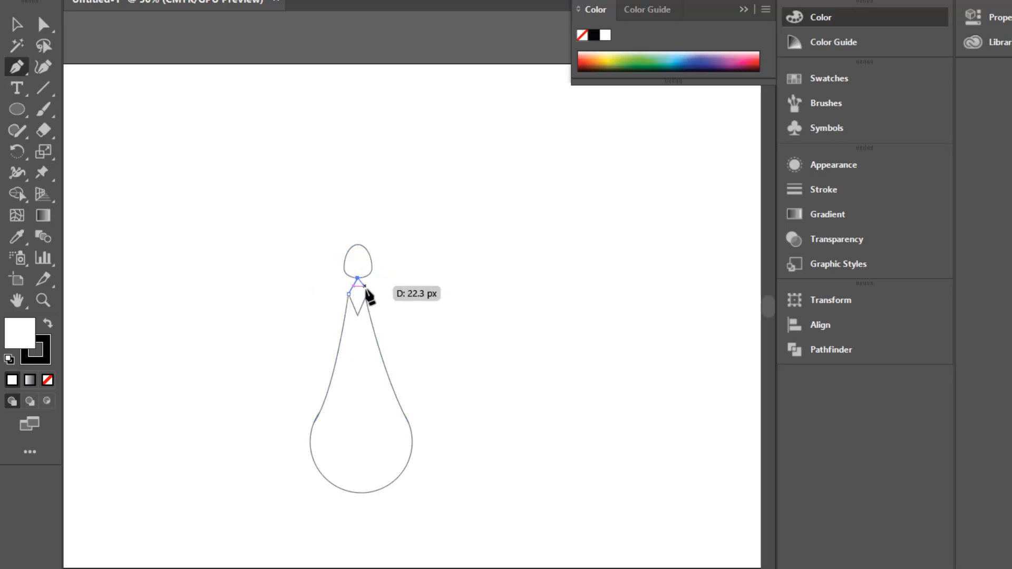
# Draw an inverted V between the neck tips up to the head's underside and connect both tips to the head's sides
pyautogui.click(365, 297)
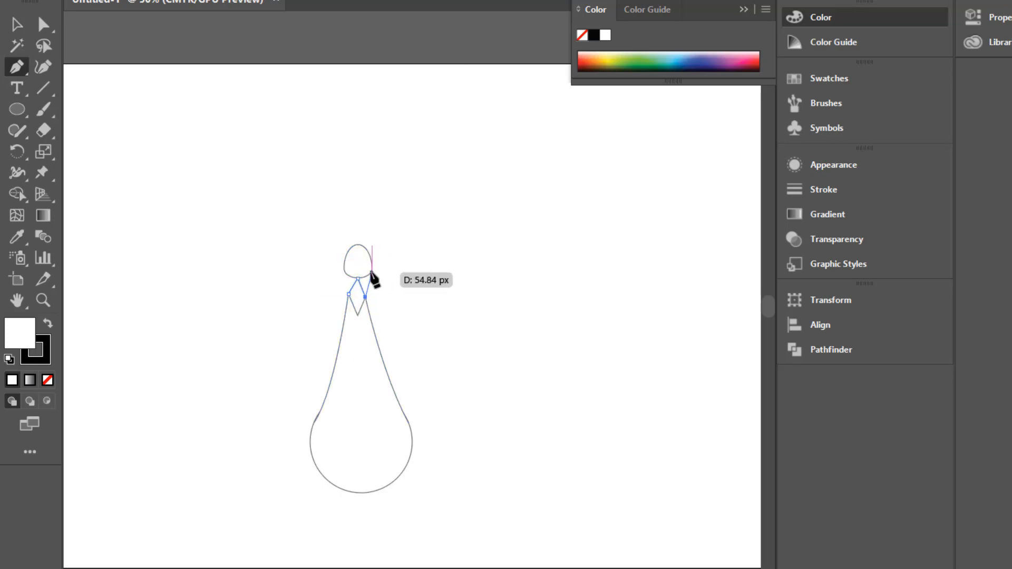
pyautogui.click(372, 272)
pyautogui.press('Escape')
pyautogui.click(349, 293)
pyautogui.click(344, 267)
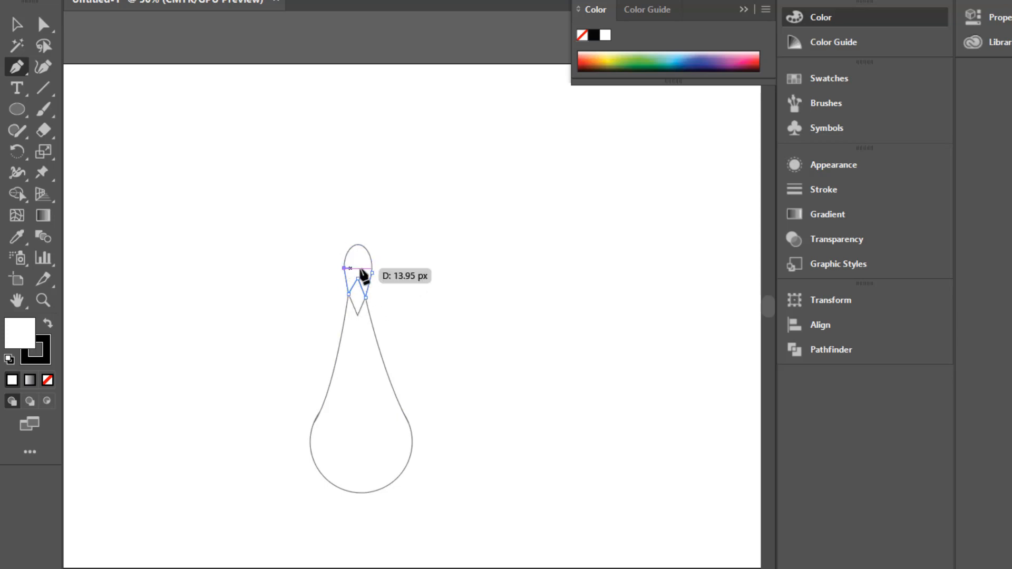
pyautogui.press('Escape')
# Draw a small ellipse to the left of the head and shape it into a teardrop with one pointed end
pyautogui.click(17, 109)
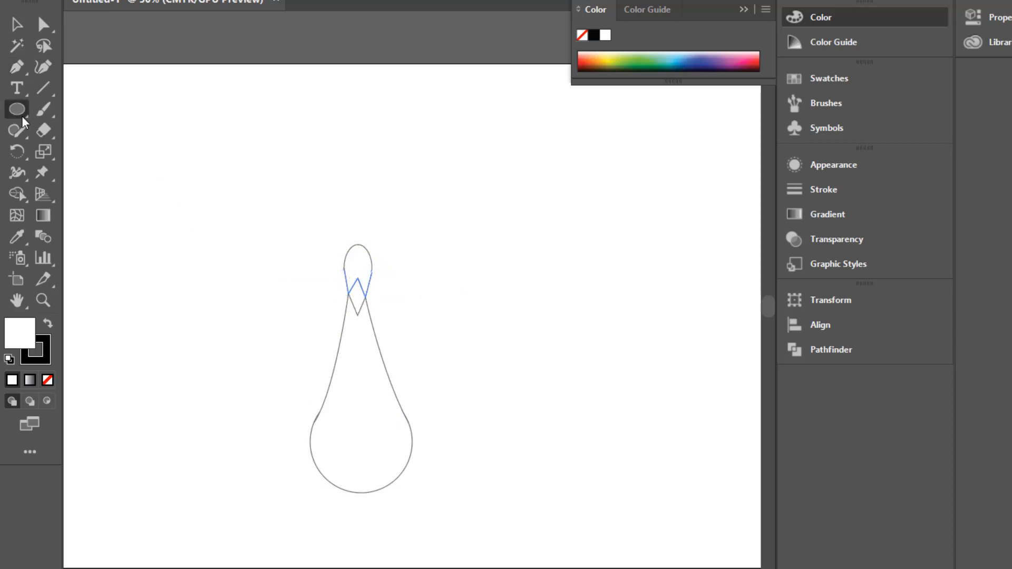
pyautogui.hotkey('ctrl', 'shift', 'a')
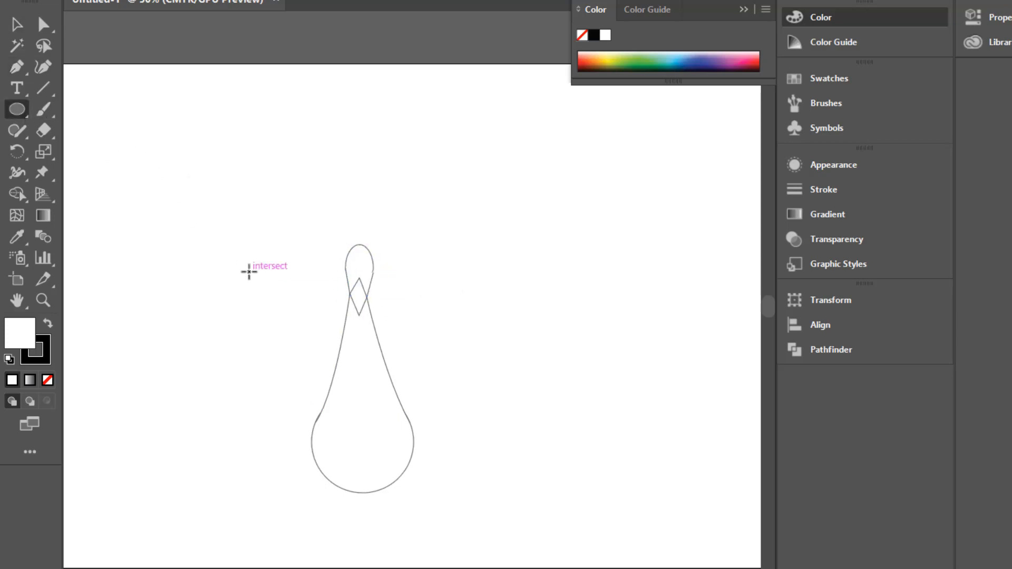
pyautogui.moveTo(248, 272)
pyautogui.mouseDown()
pyautogui.moveTo(260, 283)
pyautogui.moveTo(248, 242)
pyautogui.mouseUp()
pyautogui.press('a')
pyautogui.click(249, 261)
# Rotate the small teardrop and place it at the head's upper left, with its point toward the head
pyautogui.press('v')
pyautogui.moveTo(266, 286); pyautogui.dragTo(197, 205)
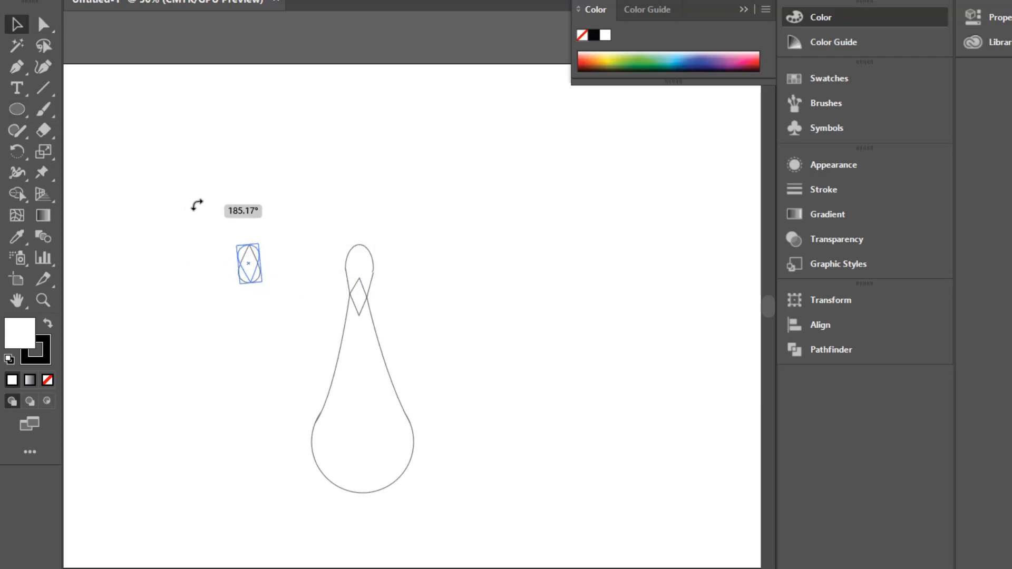
pyautogui.moveTo(244, 270); pyautogui.dragTo(327, 234)
pyautogui.click(358, 239)
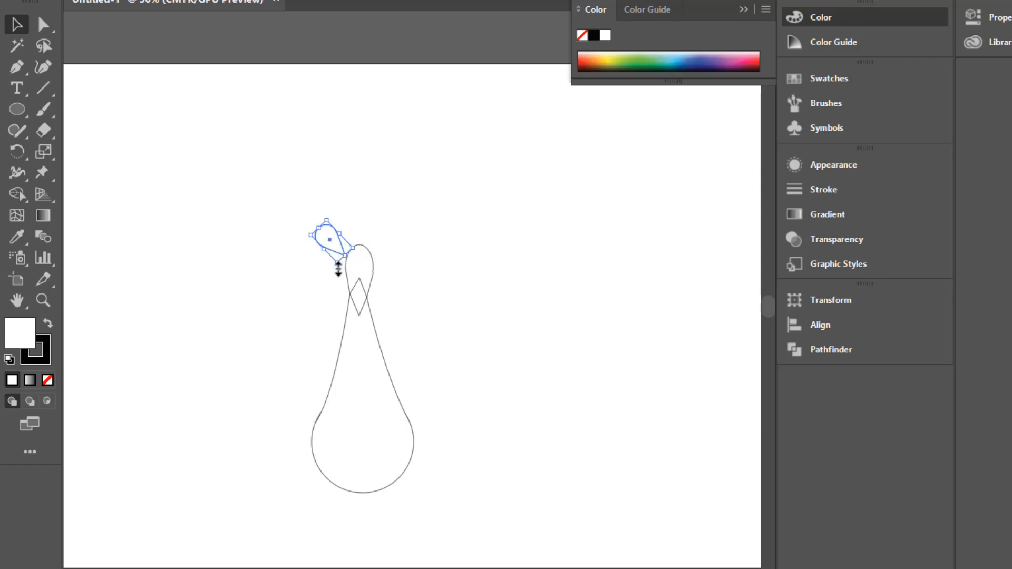
pyautogui.moveTo(342, 265); pyautogui.dragTo(354, 262)
# Reflect a copy of the small teardrop across the vertical axis
pyautogui.rightClick(343, 247)
pyautogui.moveTo(392, 486)
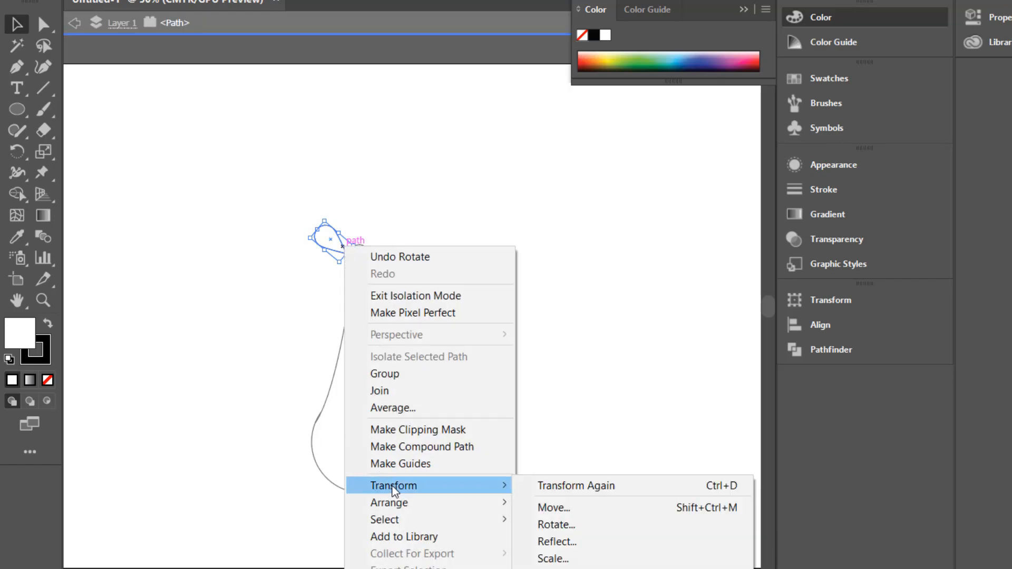
pyautogui.click(543, 539)
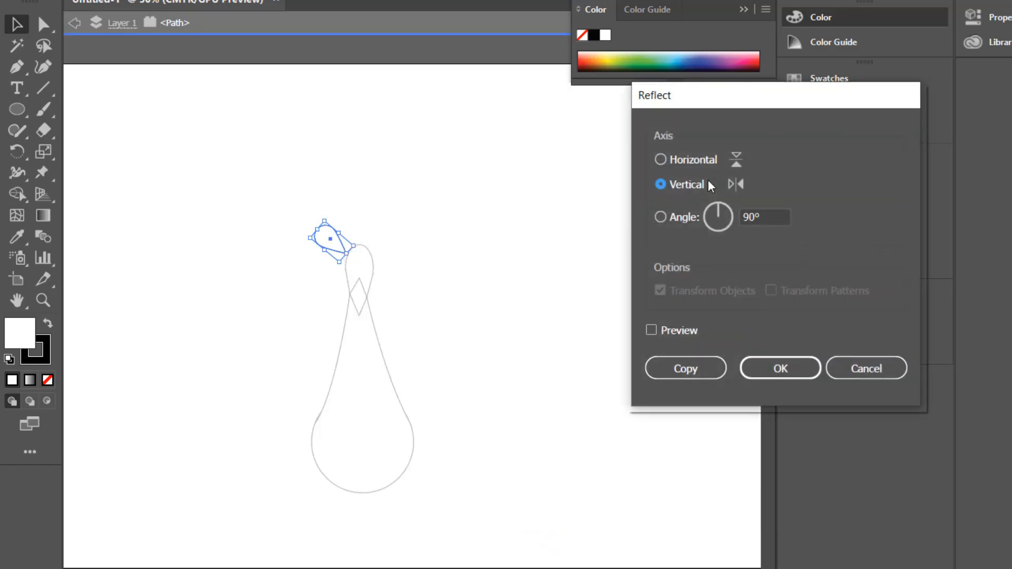
pyautogui.click(652, 330)
pyautogui.click(652, 330)
pyautogui.click(686, 369)
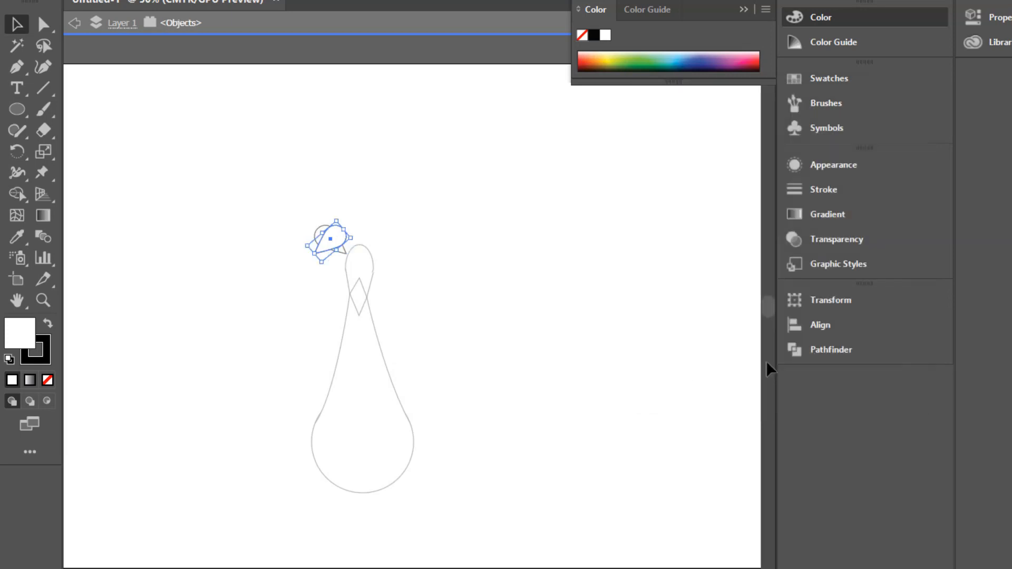
# Nudge the reflected teardrop to the right until it sits symmetrically on the head's other side
pyautogui.press('Right')
pyautogui.press('Right')
pyautogui.press('Right')
pyautogui.press('Right')
pyautogui.press('Right')
pyautogui.press('Right')
pyautogui.press('Right')
pyautogui.press('Right')
pyautogui.press('Right')
pyautogui.press('Right')
pyautogui.press('Right')
pyautogui.press('Right')
pyautogui.press('Right')
pyautogui.press('Right')
pyautogui.press('Right')
pyautogui.press('Right')
pyautogui.press('Right')
pyautogui.press('Right')
pyautogui.press('Right')
pyautogui.press('Right')
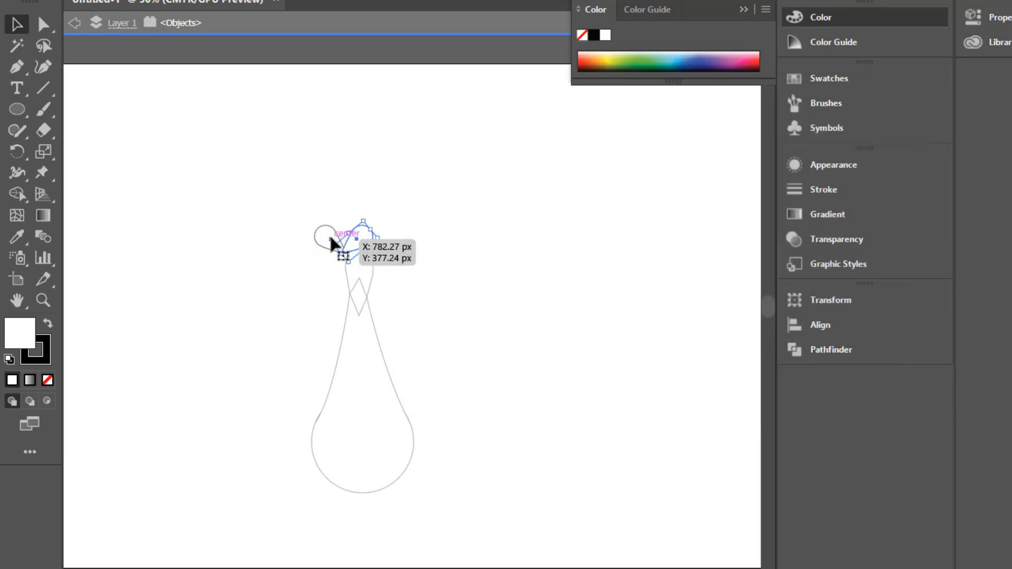
pyautogui.press('Right')
pyautogui.press('Right')
pyautogui.press('Right')
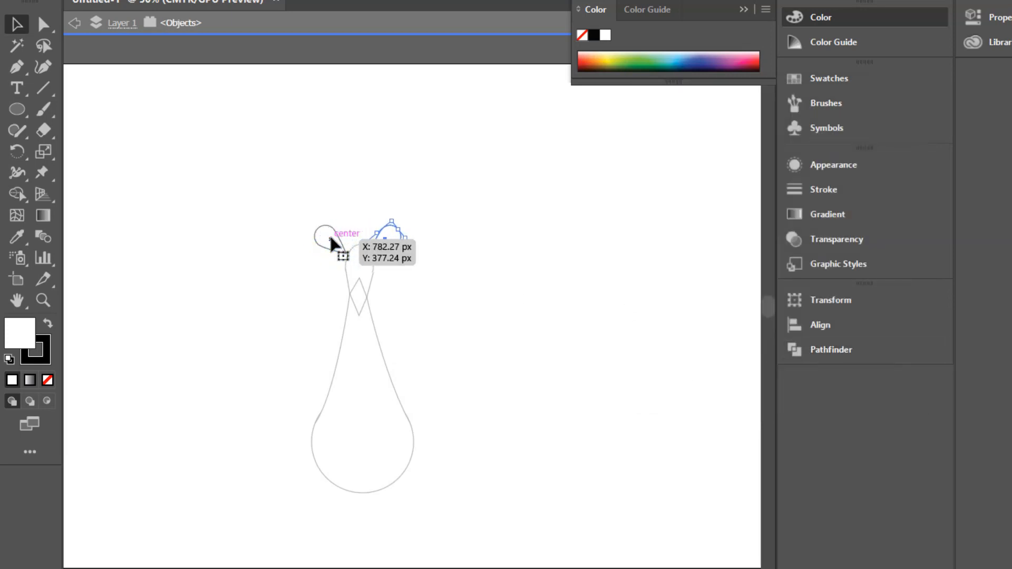
pyautogui.press('Right')
pyautogui.press('Right')
# Place an upright third teardrop copy centred above the head and exit isolation mode
pyautogui.click(445, 246)
pyautogui.click(399, 243)
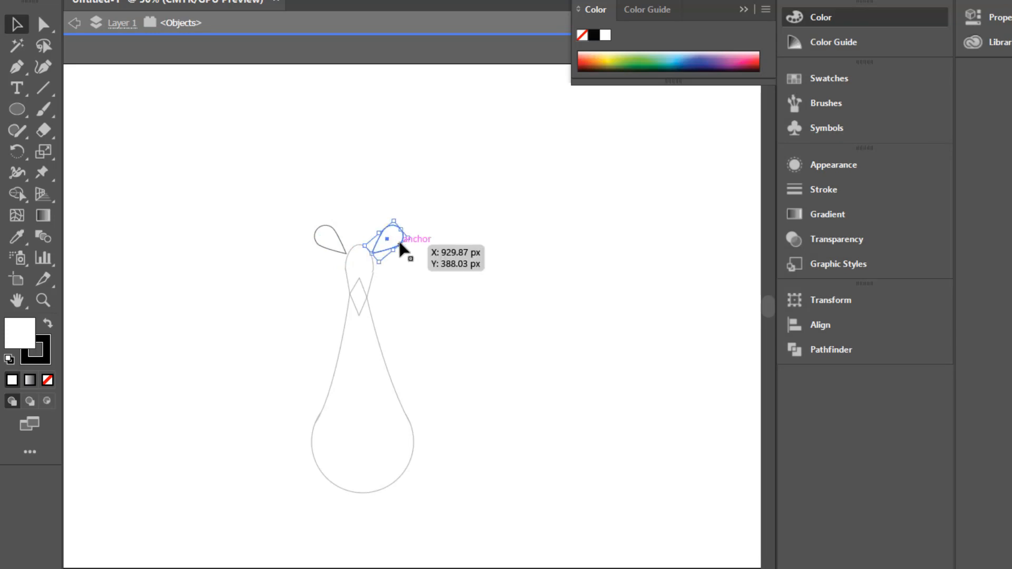
pyautogui.moveTo(388, 239); pyautogui.dragTo(371, 206)
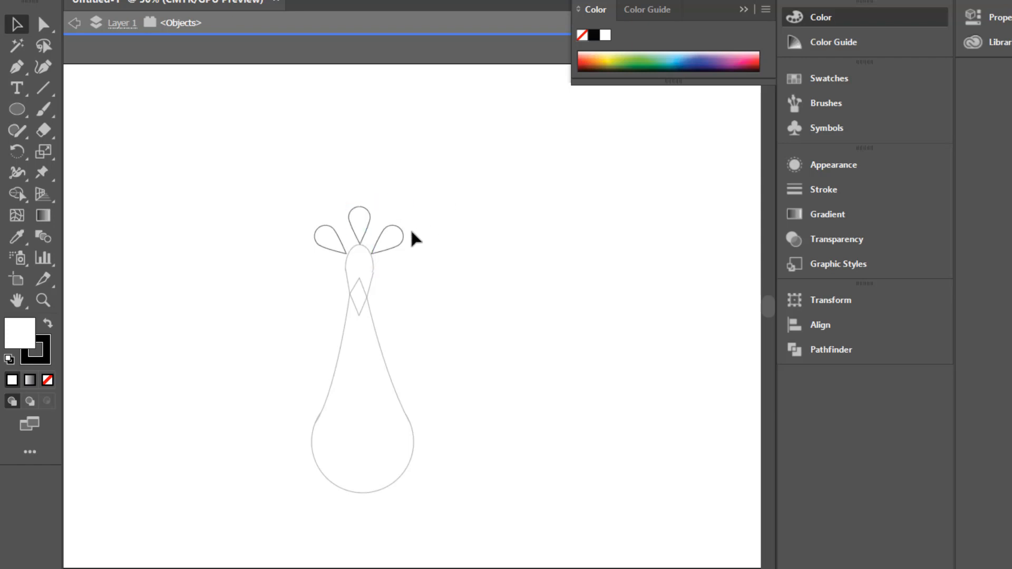
pyautogui.doubleClick(416, 277)
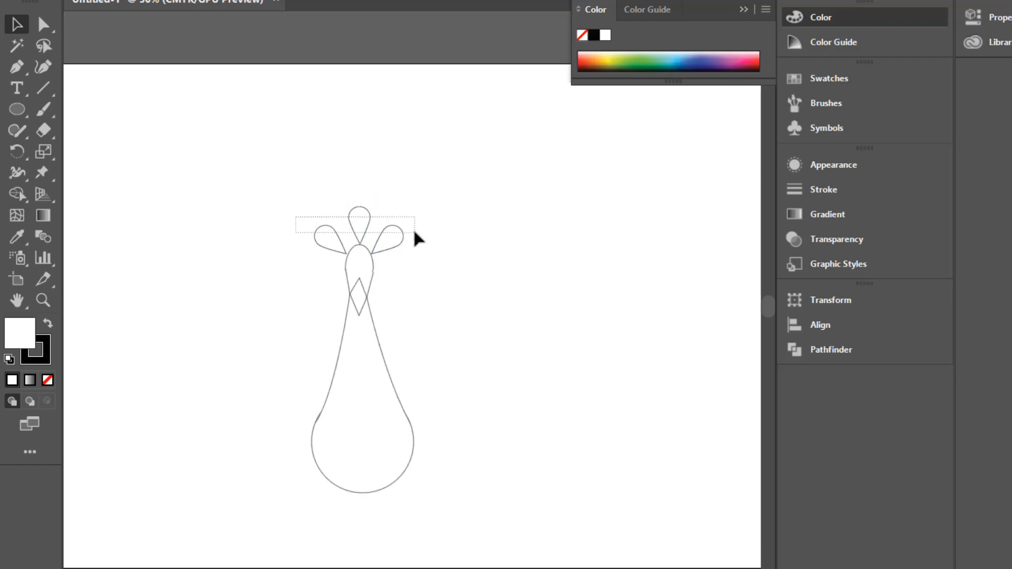
# Select the three crest teardrops and scale them down together around their centre
pyautogui.moveTo(414, 232); pyautogui.dragTo(414, 232)
pyautogui.moveTo(404, 254); pyautogui.dragTo(396, 249)
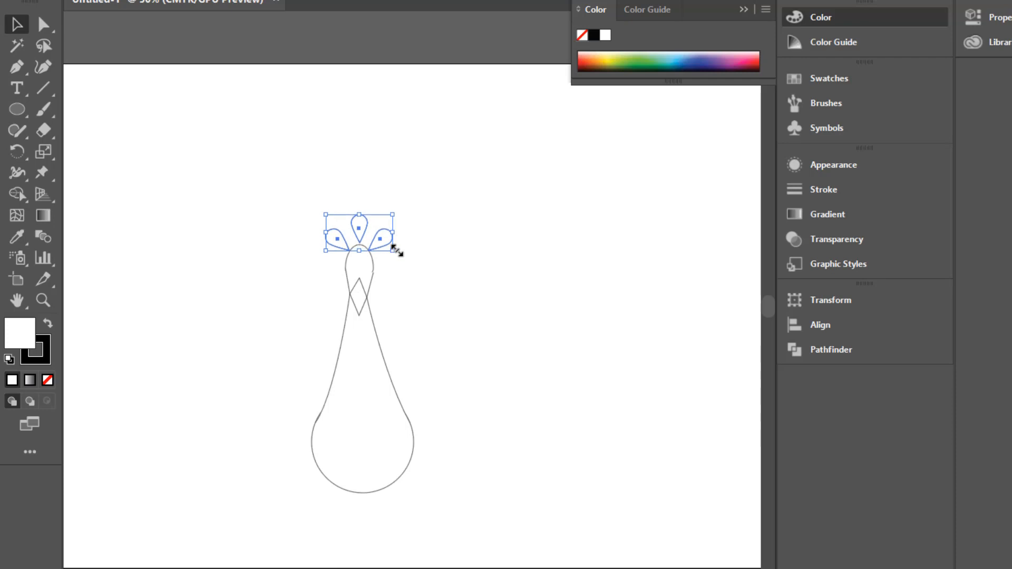
pyautogui.click(451, 225)
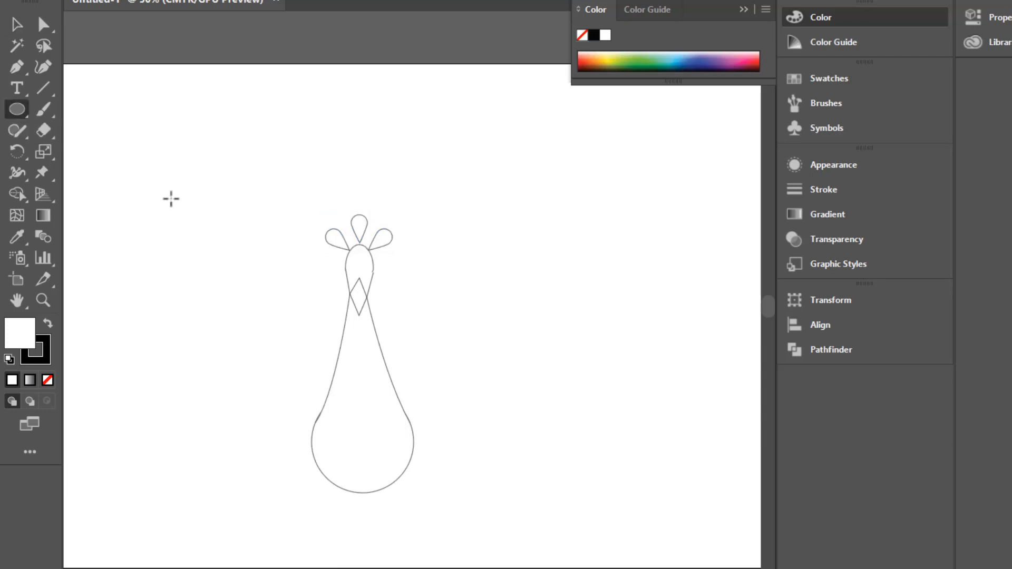
# Draw a large ellipse above the crest and shape it into a teardrop with its point facing up
pyautogui.moveTo(359, 186)
pyautogui.mouseDown()
pyautogui.moveTo(321, 156)
pyautogui.moveTo(360, 109)
pyautogui.moveTo(359, 94)
pyautogui.mouseUp()
pyautogui.click(43, 24)
pyautogui.click(359, 148)
pyautogui.click(127, 0)
pyautogui.press('v')
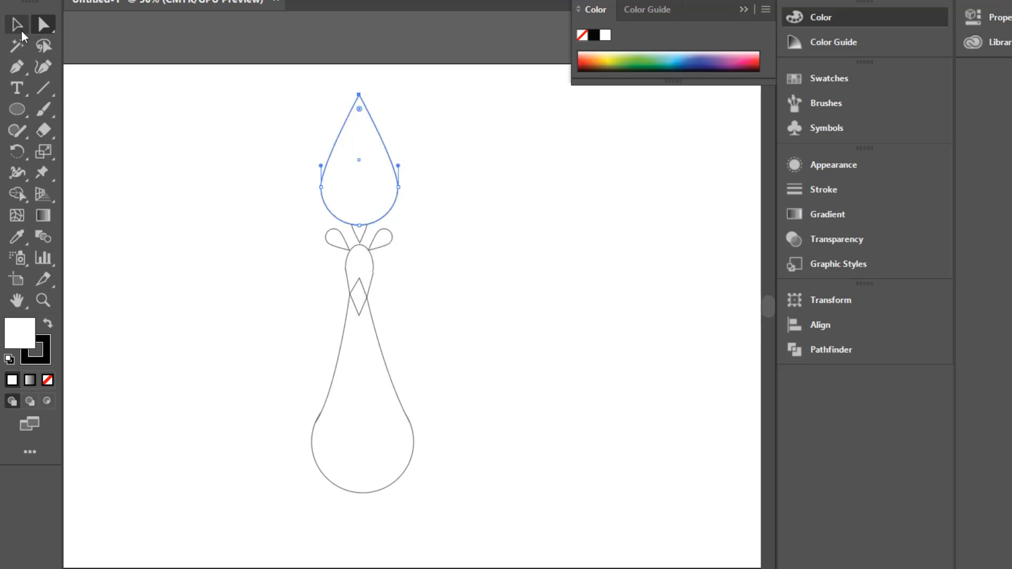
pyautogui.press('Up')
pyautogui.press('Up')
pyautogui.press('Up')
pyautogui.press('Up')
pyautogui.press('Up')
pyautogui.press('Up')
pyautogui.press('Up')
pyautogui.press('Up')
pyautogui.press('Up')
pyautogui.press('Up')
pyautogui.press('Up')
pyautogui.press('Up')
pyautogui.press('Up')
pyautogui.press('Up')
pyautogui.press('Up')
pyautogui.press('Up')
pyautogui.press('Up')
pyautogui.press('Up')
pyautogui.press('Up')
pyautogui.press('Up')
pyautogui.press('Down')
pyautogui.press('Down')
pyautogui.press('Down')
pyautogui.press('Down')
pyautogui.press('Down')
pyautogui.press('Down')
pyautogui.press('Down')
pyautogui.press('Down')
pyautogui.press('Down')
pyautogui.press('Down')
pyautogui.press('Down')
pyautogui.press('Down')
pyautogui.press('Down')
pyautogui.press('Down')
pyautogui.press('Down')
pyautogui.press('Down')
pyautogui.press('Down')
pyautogui.press('Down')
pyautogui.press('Down')
pyautogui.press('Down')
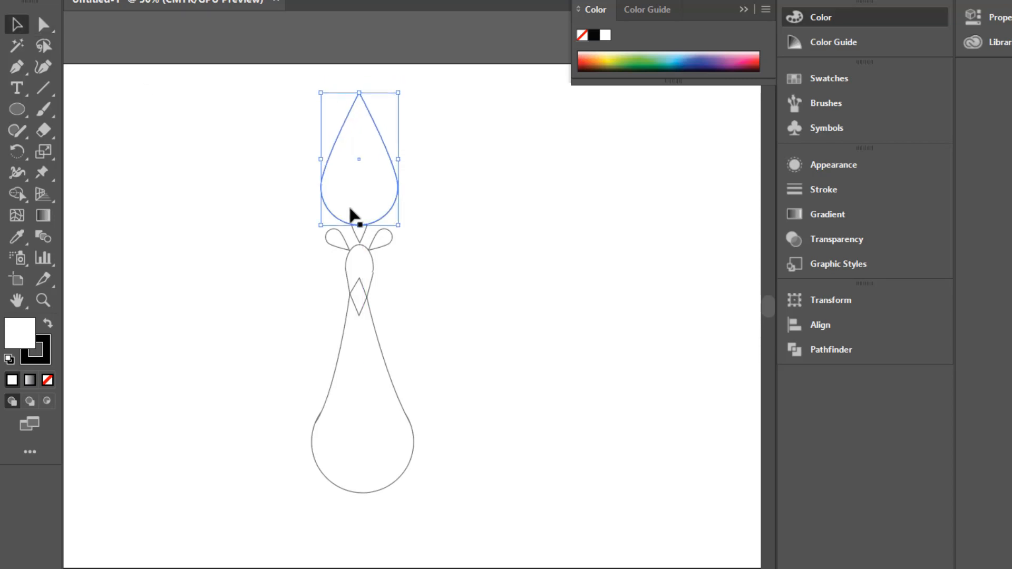
# Select the whole large teardrop and nudge it upward until it clears the crest
pyautogui.click(419, 208)
pyautogui.doubleClick(390, 207)
pyautogui.doubleClick(415, 202)
pyautogui.click(391, 208)
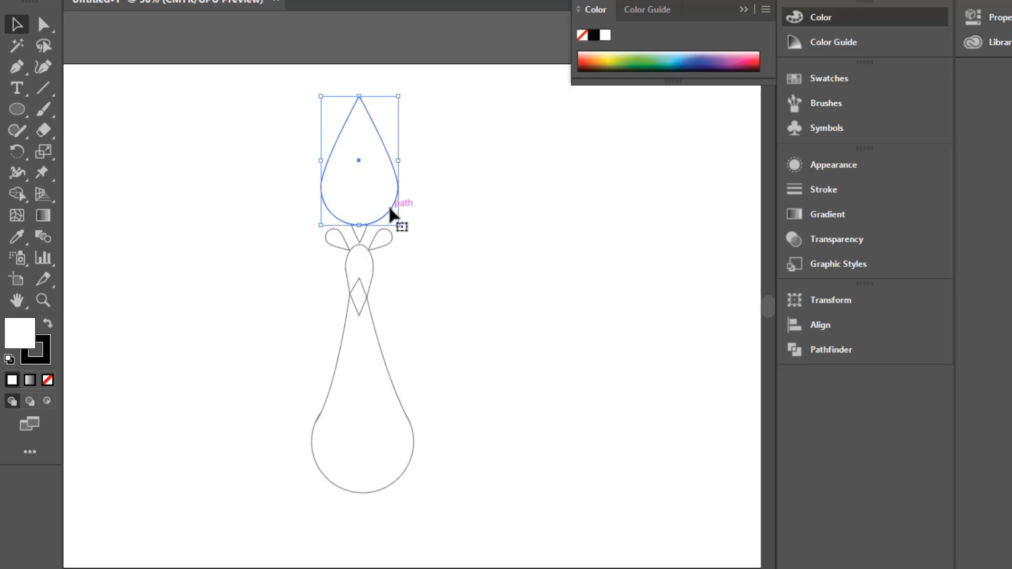
pyautogui.press('Up')
pyautogui.press('Up')
pyautogui.press('Up')
pyautogui.press('Up')
pyautogui.press('Up')
pyautogui.press('Up')
pyautogui.press('Up')
pyautogui.press('Up')
pyautogui.press('Up')
pyautogui.press('Up')
pyautogui.press('Up')
pyautogui.press('Up')
pyautogui.press('Up')
pyautogui.press('Up')
pyautogui.press('Up')
pyautogui.press('Up')
pyautogui.click(468, 190)
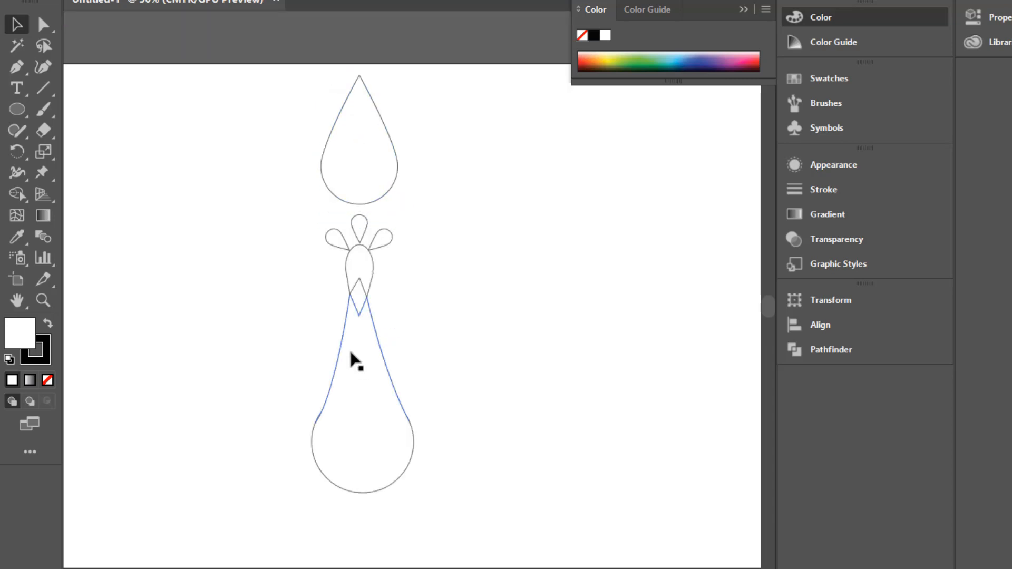
# Draw a closed feather shape with the Pen tool, rising from the body's right side, with an angled outer end
pyautogui.click(17, 67)
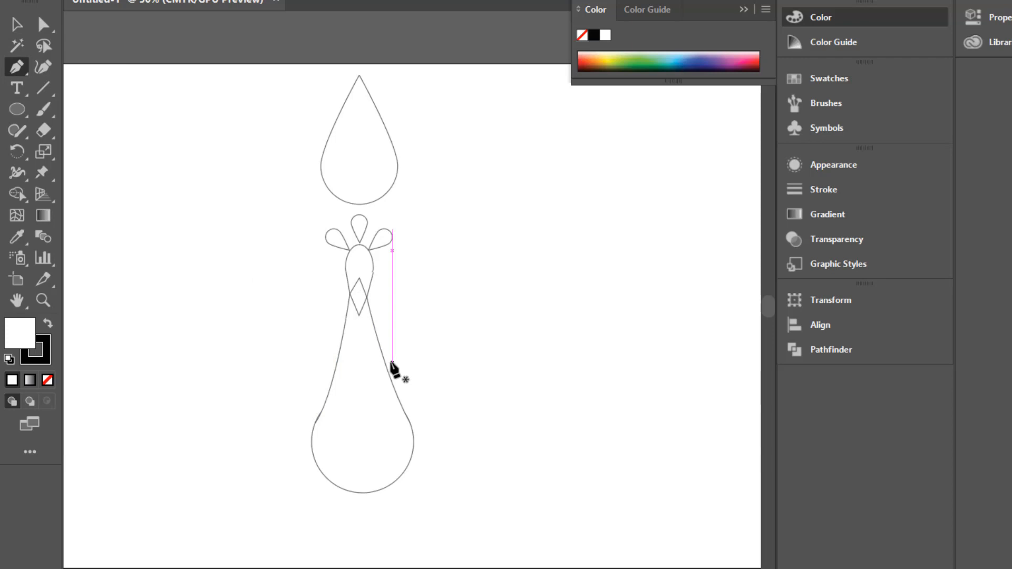
pyautogui.click(393, 359)
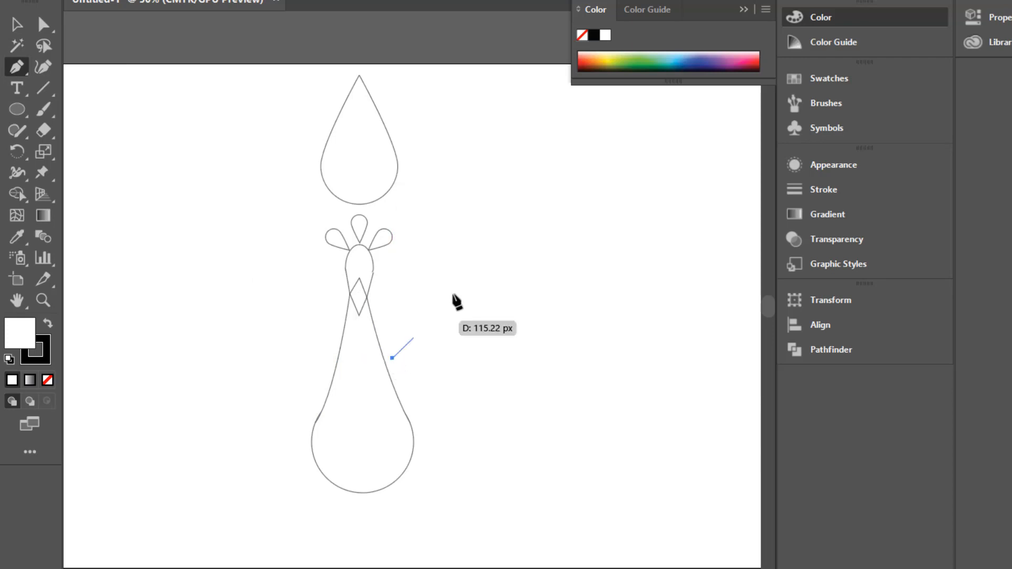
pyautogui.moveTo(482, 135); pyautogui.dragTo(598, 121)
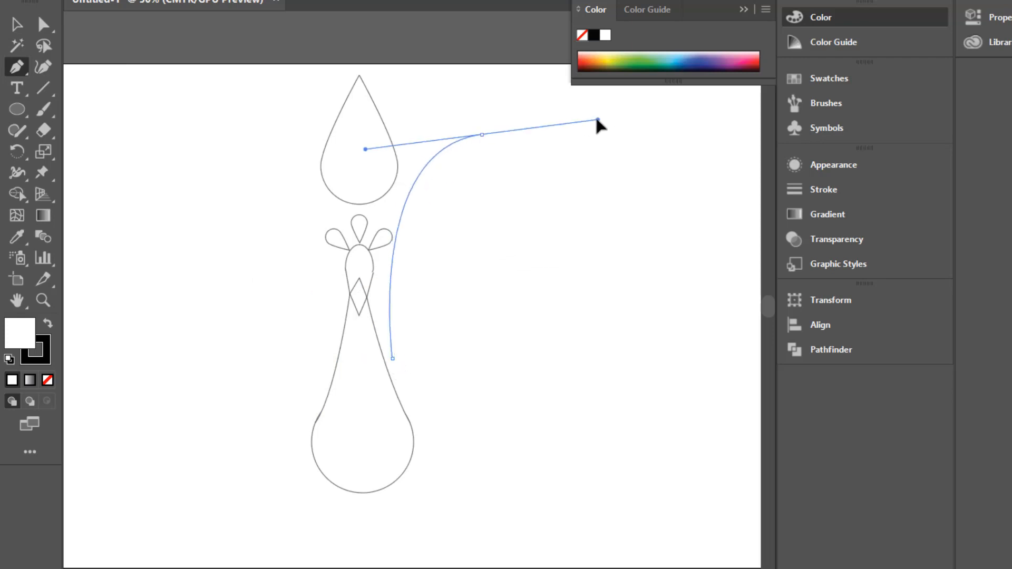
pyautogui.click(482, 135)
pyautogui.moveTo(482, 229); pyautogui.dragTo(466, 254)
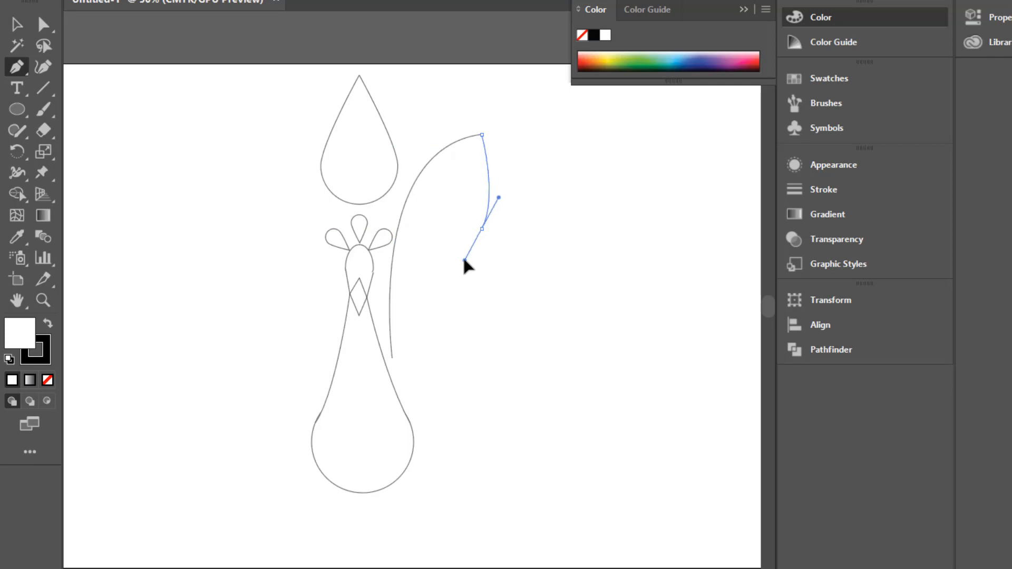
pyautogui.click(482, 228)
pyautogui.moveTo(393, 358); pyautogui.dragTo(386, 367)
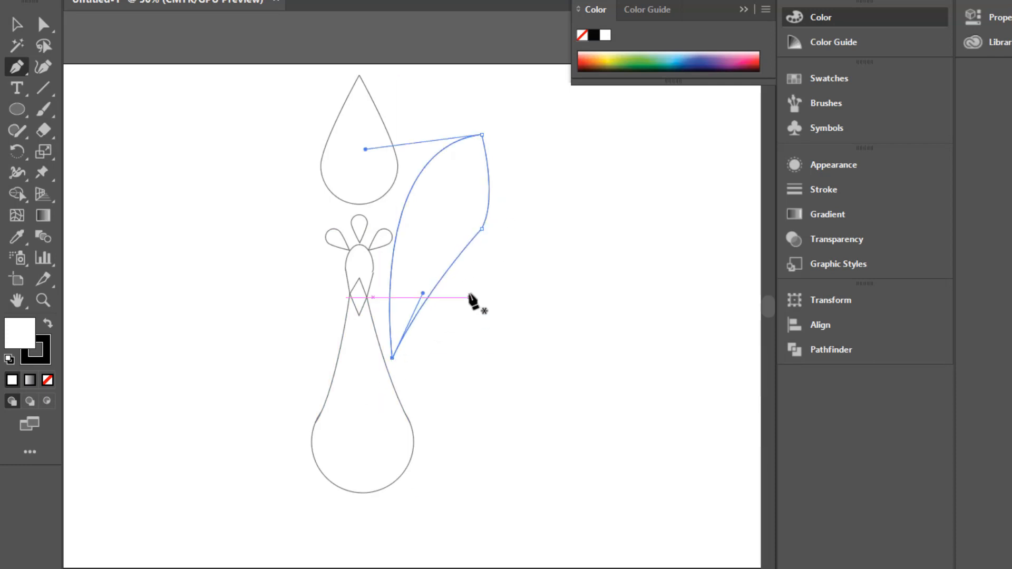
pyautogui.press('v')
pyautogui.click(284, 209)
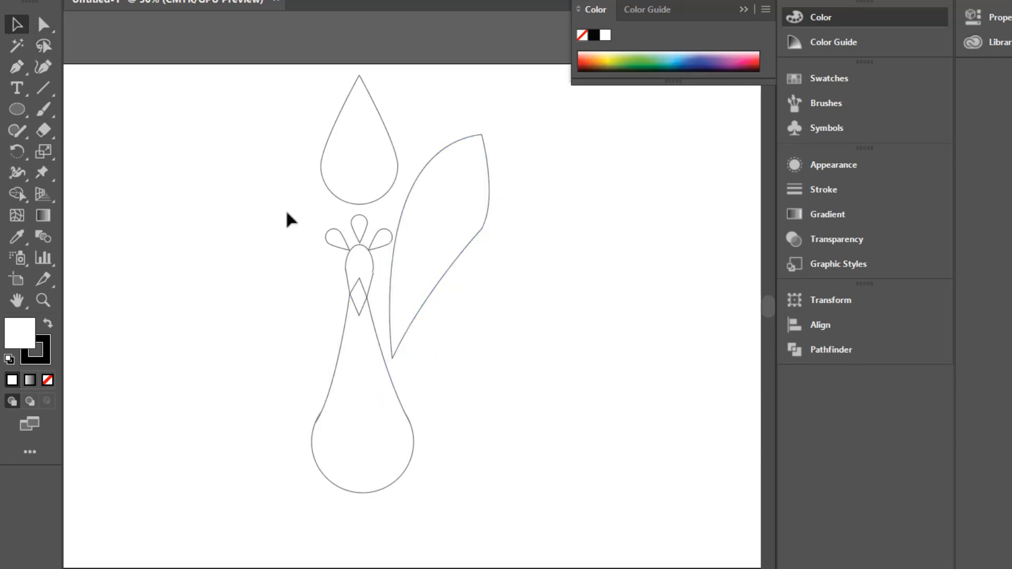
# Duplicate the feather three times, placing two copies to the right of the original and one left of the body
pyautogui.click(469, 233)
pyautogui.moveTo(469, 233); pyautogui.dragTo(652, 319)
pyautogui.moveTo(525, 380); pyautogui.dragTo(268, 349)
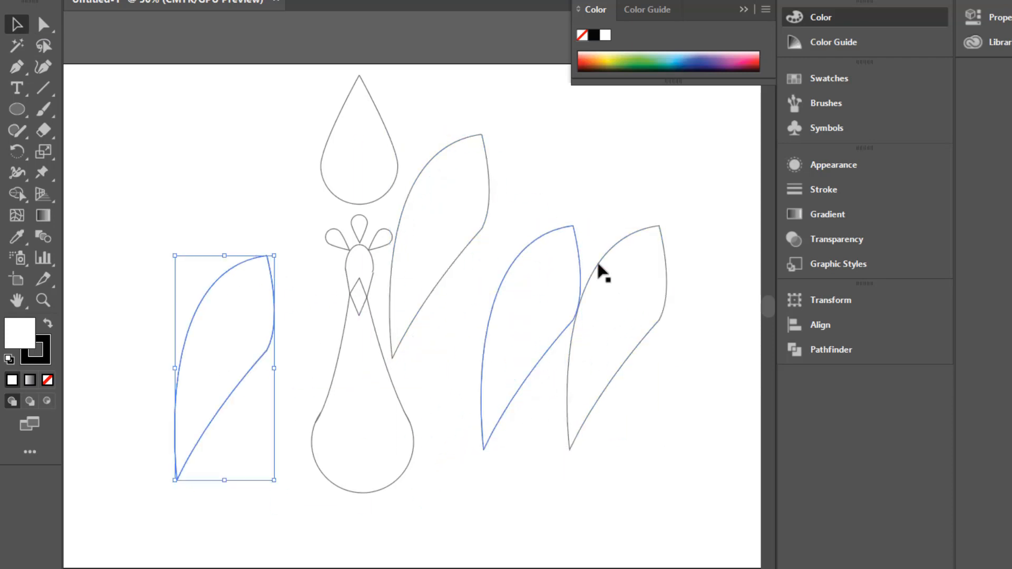
pyautogui.moveTo(533, 238); pyautogui.dragTo(589, 122)
pyautogui.moveTo(641, 340); pyautogui.dragTo(602, 340)
pyautogui.hotkey('ctrl', 'z')
# Scale down one feather copy, rotate it clockwise and place it beneath the original feather on the body's right side
pyautogui.moveTo(529, 373); pyautogui.dragTo(489, 297)
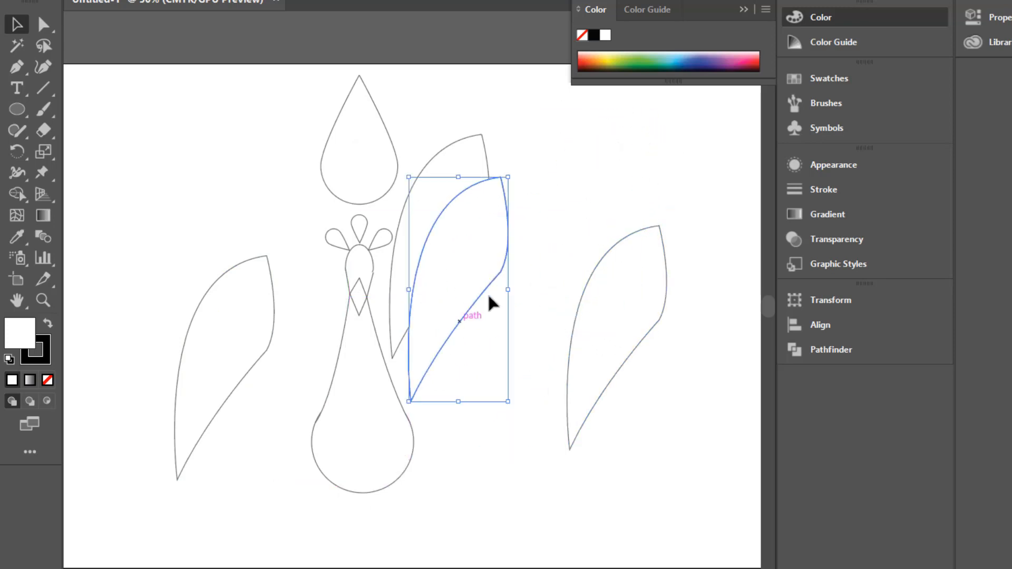
pyautogui.moveTo(509, 177); pyautogui.dragTo(529, 239)
pyautogui.moveTo(490, 295); pyautogui.dragTo(506, 322)
# Rotate the rightmost feather copy further clockwise, shrink it and place it as the third feather down the right side
pyautogui.click(587, 233)
pyautogui.click(605, 256)
pyautogui.moveTo(667, 227); pyautogui.dragTo(649, 266)
pyautogui.moveTo(652, 418); pyautogui.dragTo(617, 425)
pyautogui.moveTo(626, 343); pyautogui.dragTo(554, 346)
# Turn the left-hand feather copy into a small, nearly horizontal feather and place it lowest on the body's right side
pyautogui.click(579, 319)
pyautogui.click(264, 306)
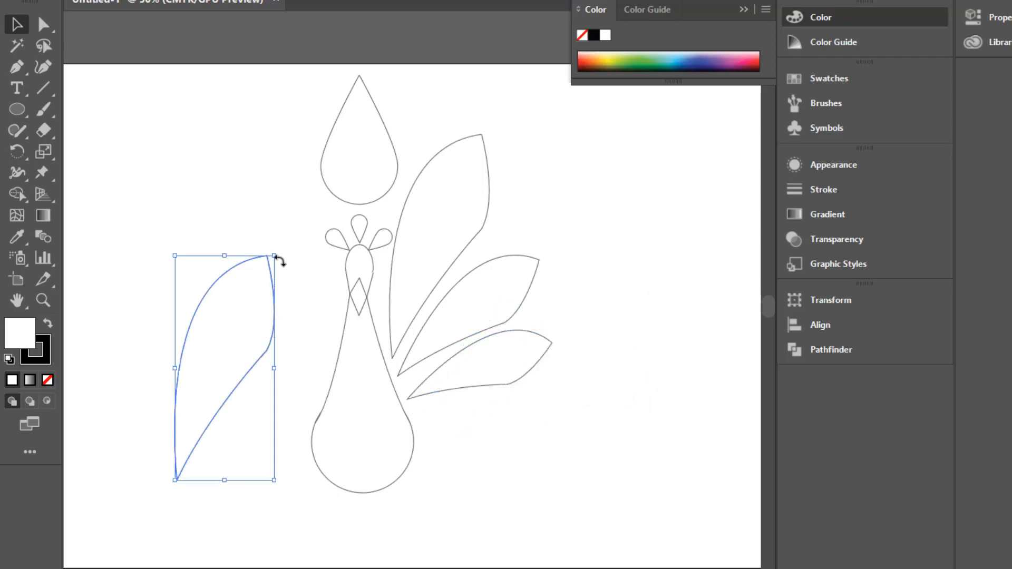
pyautogui.moveTo(275, 256); pyautogui.dragTo(512, 430)
pyautogui.moveTo(517, 501); pyautogui.dragTo(473, 430)
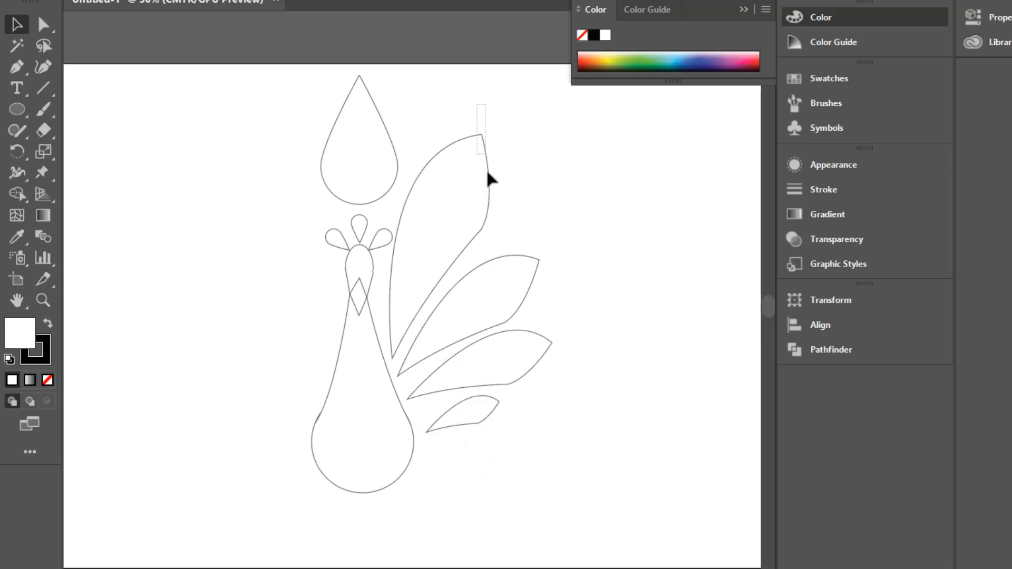
# Select the four right-hand feathers and make a reflected copy of them across the vertical axis
pyautogui.moveTo(488, 174); pyautogui.dragTo(544, 356)
pyautogui.rightClick(544, 356)
pyautogui.moveTo(585, 261)
pyautogui.click(759, 318)
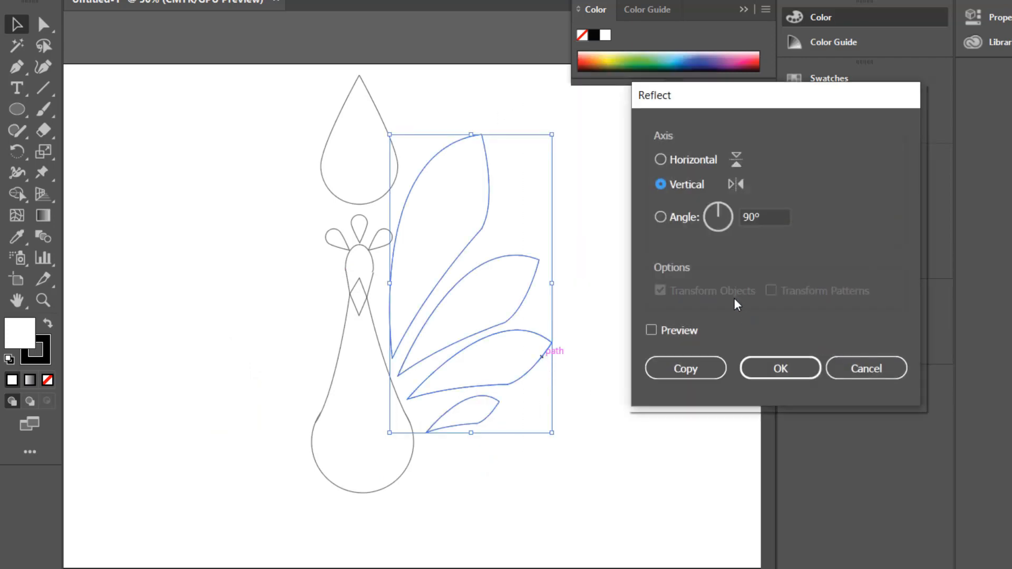
pyautogui.click(651, 330)
pyautogui.click(681, 368)
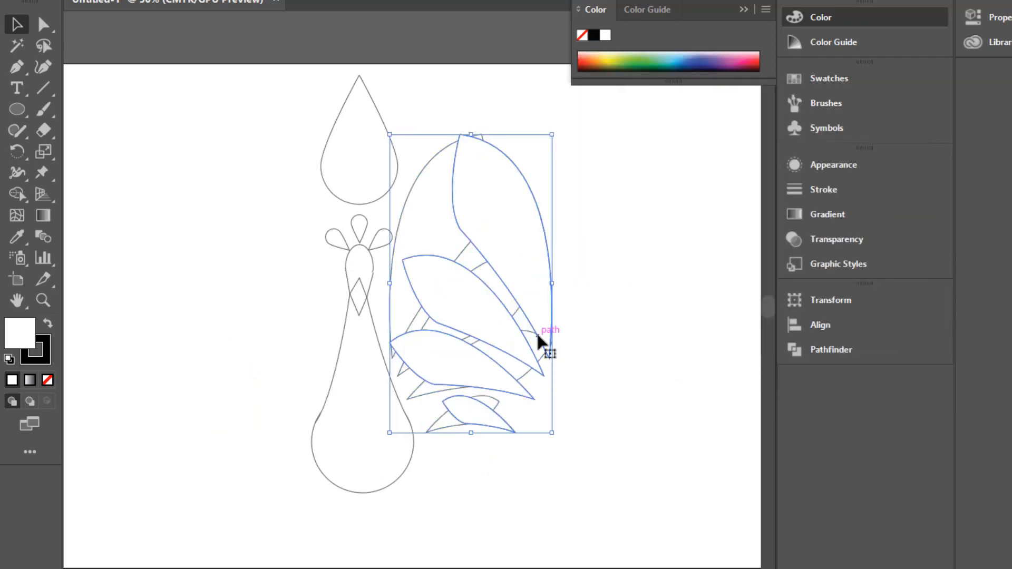
# Nudge the mirrored feathers horizontally to the body's left side until they balance the right-hand ones, and deselect them
pyautogui.hotkey('shift', 'Left')
pyautogui.hotkey('shift', 'Left')
pyautogui.hotkey('shift', 'Left')
pyautogui.hotkey('shift', 'Left')
pyautogui.hotkey('shift', 'Left')
pyautogui.hotkey('shift', 'Left')
pyautogui.hotkey('shift', 'Left')
pyautogui.hotkey('shift', 'Left')
pyautogui.hotkey('shift', 'Left')
pyautogui.hotkey('shift', 'Left')
pyautogui.hotkey('shift', 'Left')
pyautogui.hotkey('shift', 'Left')
pyautogui.hotkey('shift', 'Left')
pyautogui.hotkey('shift', 'Left')
pyautogui.hotkey('shift', 'Left')
pyautogui.hotkey('shift', 'Left')
pyautogui.hotkey('shift', 'Left')
pyautogui.hotkey('shift', 'Left')
pyautogui.hotkey('shift', 'Left')
pyautogui.hotkey('shift', 'Left')
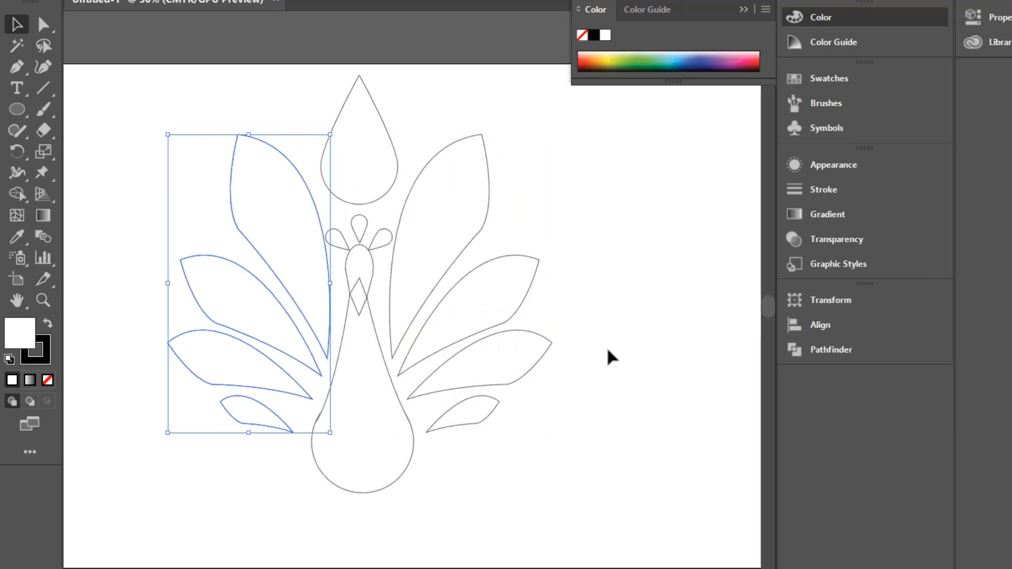
pyautogui.click(612, 349)
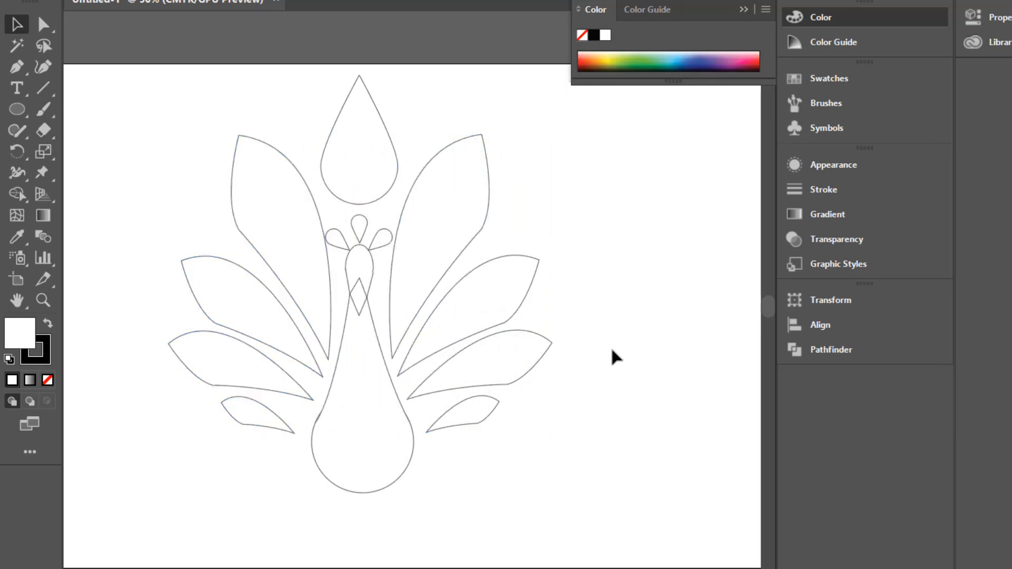
# Duplicate the large teardrop, scale the copy to about half size and centre it inside the original
pyautogui.click(395, 193)
pyautogui.moveTo(398, 190); pyautogui.dragTo(629, 251)
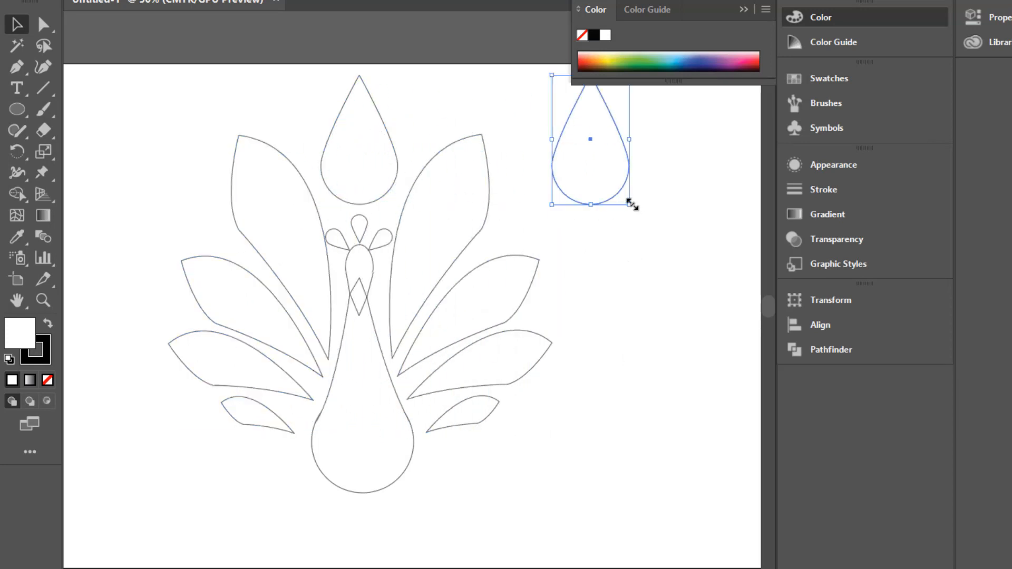
pyautogui.moveTo(632, 204); pyautogui.dragTo(374, 170)
# Select both nested teardrops and separate the inner area from the outer ring with the Shape Builder tool
pyautogui.hotkey('ctrl', 'shift', 'a')
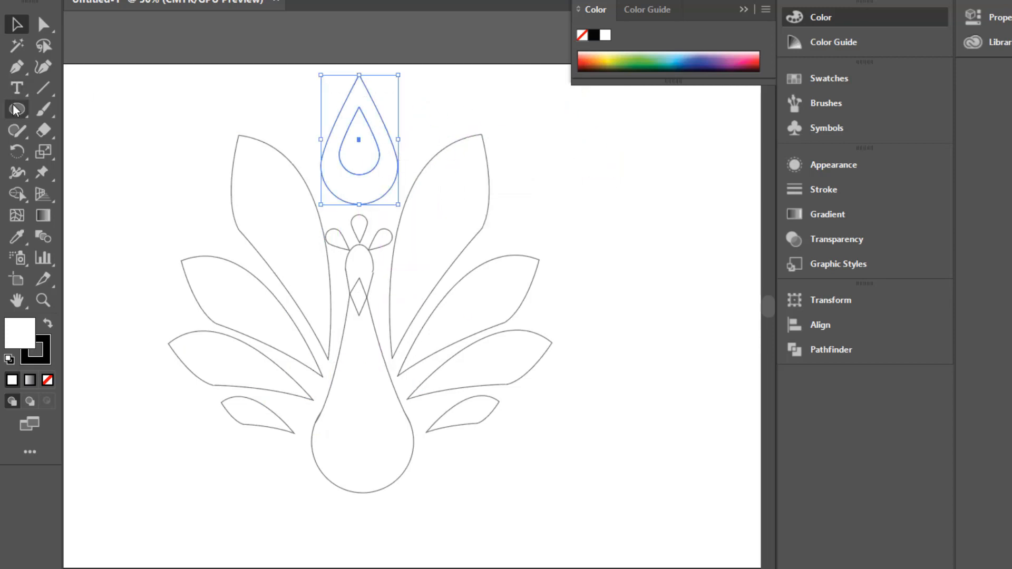
pyautogui.click(17, 194)
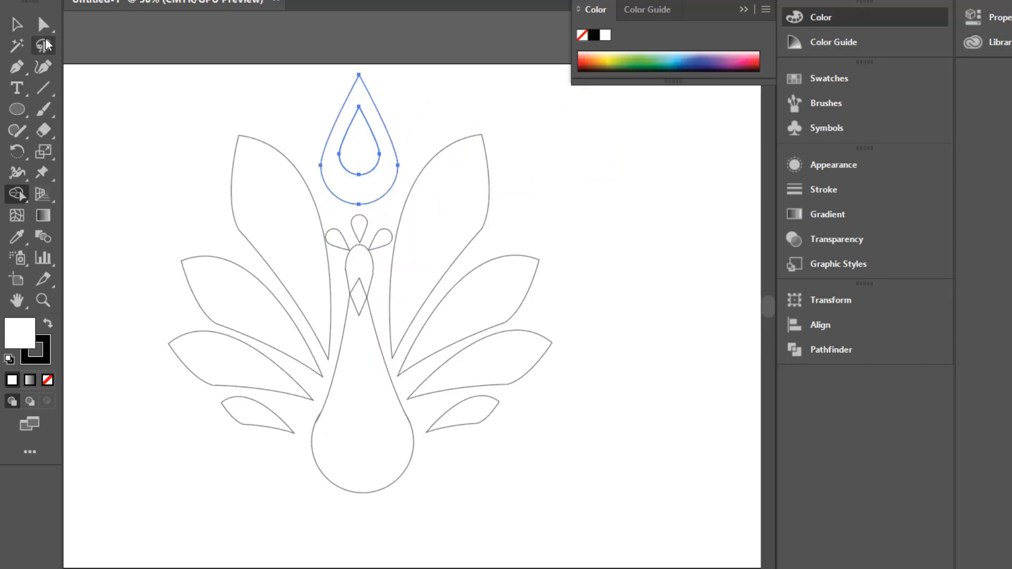
pyautogui.click(17, 23)
pyautogui.hotkey('ctrl', 'shift', 'a')
# Select the neck shape and the body circle and merge them into one shape with the Shape Builder tool
pyautogui.click(393, 389)
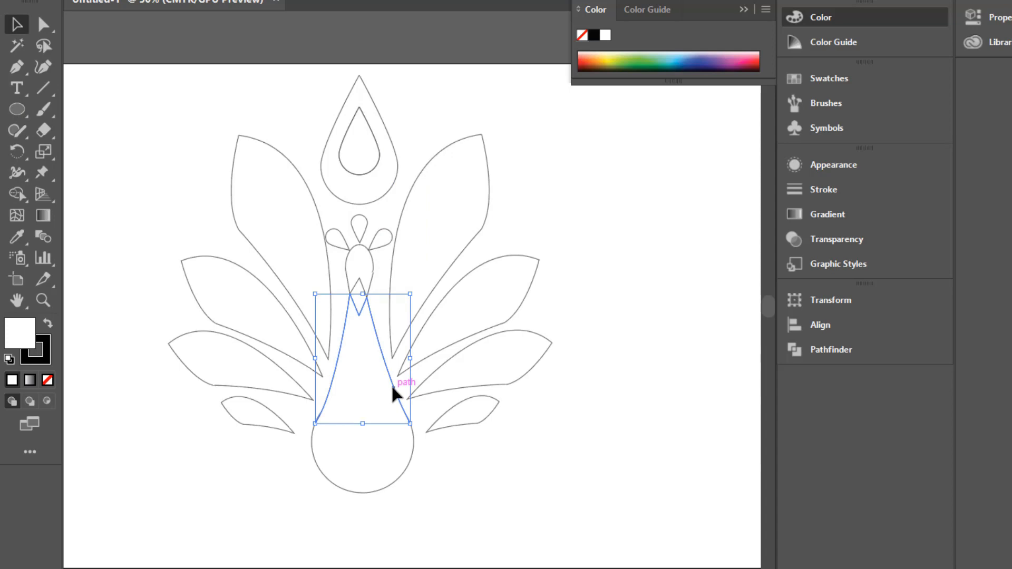
pyautogui.keyDown('shift'); pyautogui.click(404, 409); pyautogui.keyUp('shift')
pyautogui.hotkey('shift', 'm')
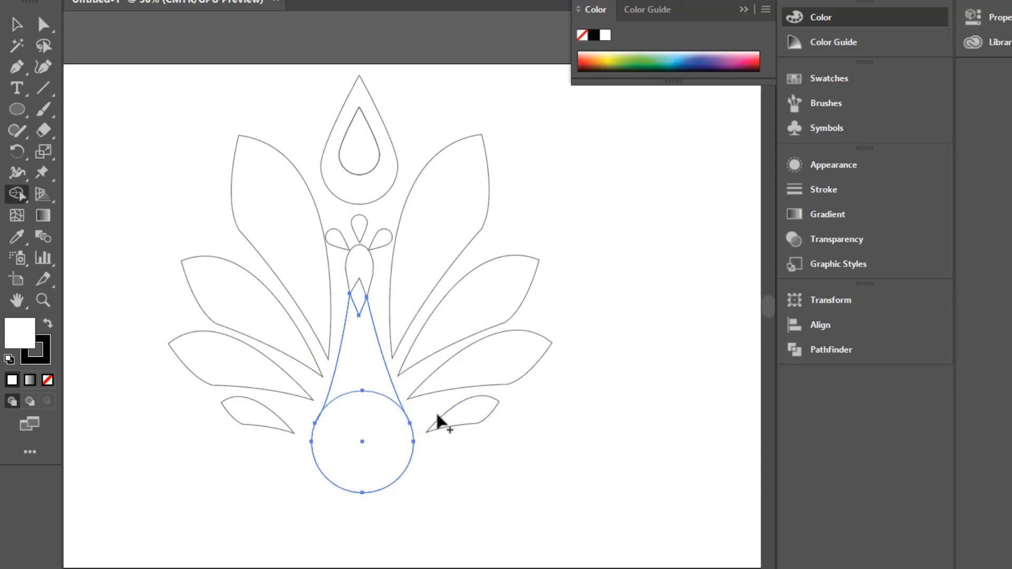
pyautogui.moveTo(401, 416); pyautogui.dragTo(367, 443)
# Fill the merged neck and body shape with red, hex EF0000
pyautogui.click(17, 31)
pyautogui.doubleClick(20, 333)
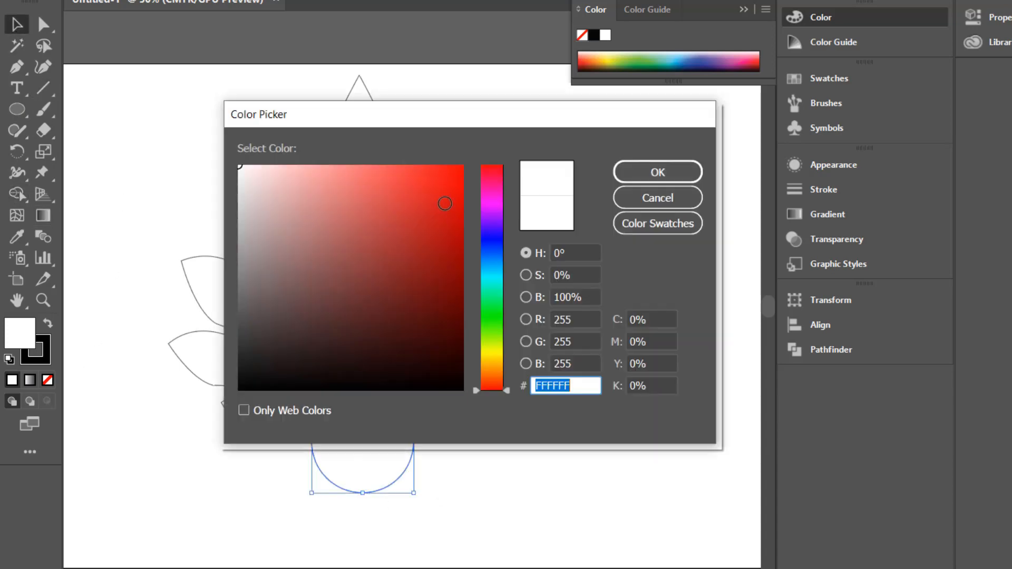
pyautogui.write('EF0000')
pyautogui.press('Return')
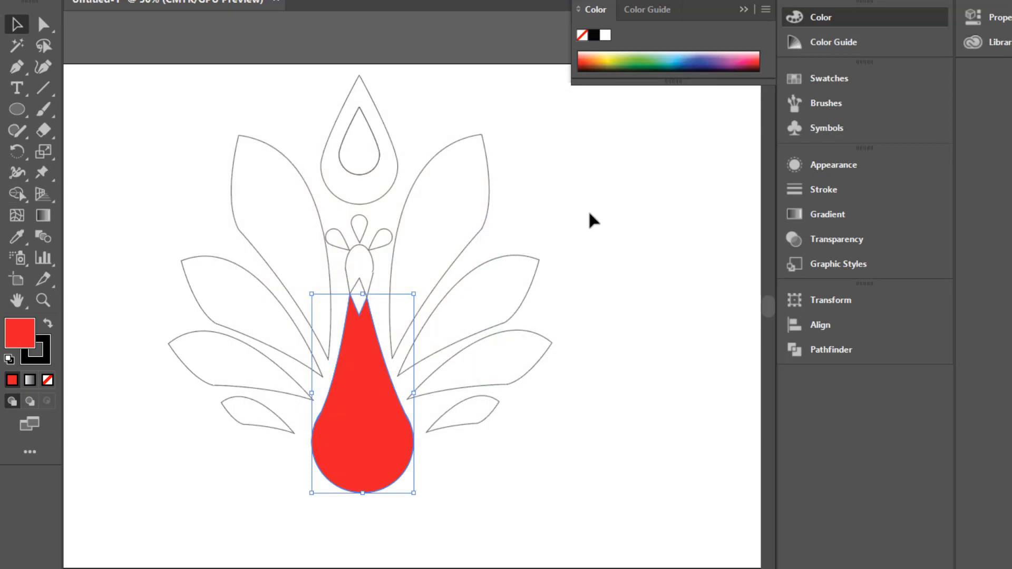
pyautogui.click(370, 285)
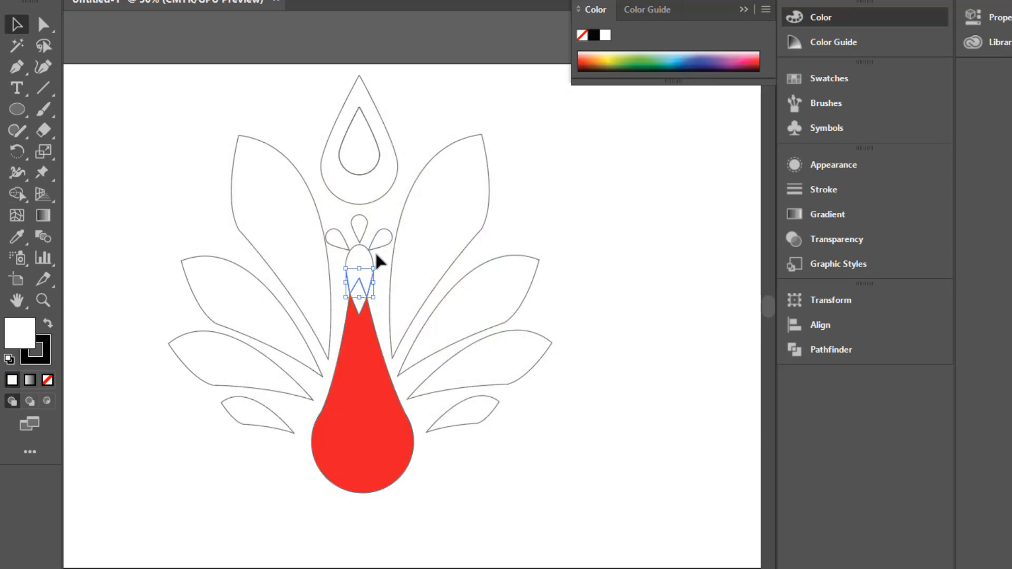
pyautogui.click(360, 310)
pyautogui.click(395, 264)
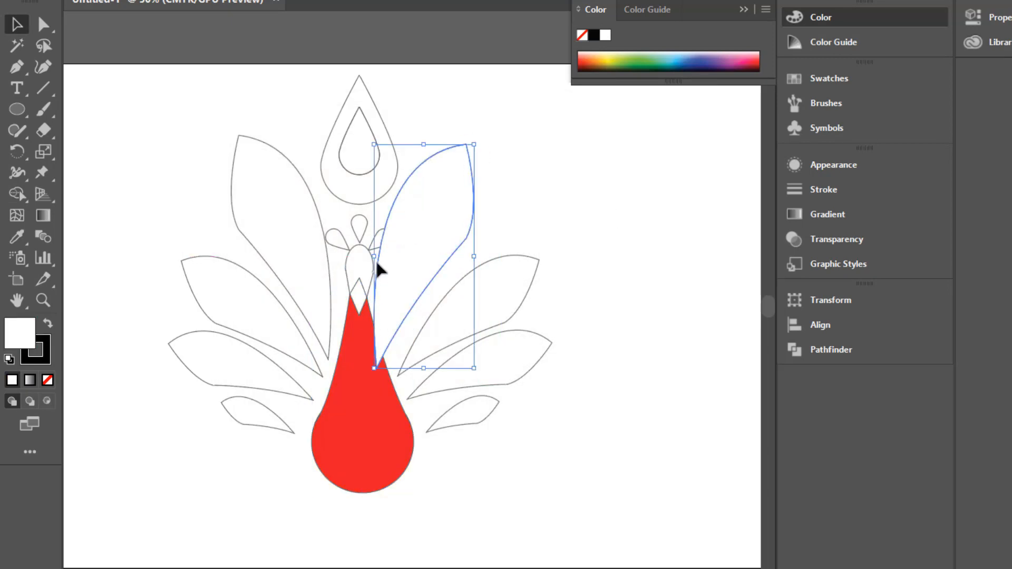
# Fill the middle crest teardrop with pink, hex F915F9
pyautogui.click(366, 223)
pyautogui.doubleClick(20, 333)
pyautogui.click(489, 204)
pyautogui.click(445, 172)
pyautogui.click(617, 169)
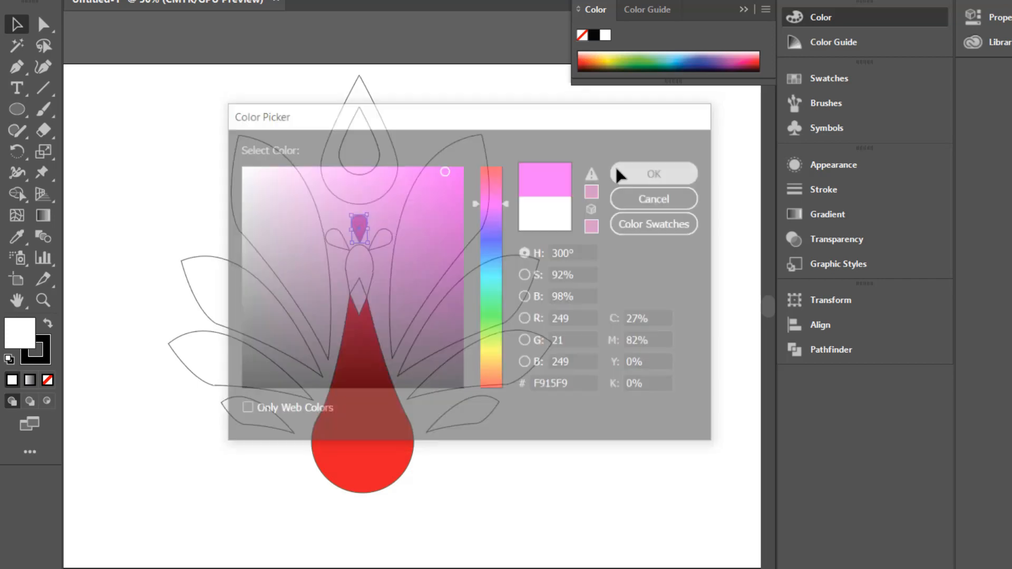
# Fill the large outer teardrop above the crest with purple, hex 61029E
pyautogui.click(393, 182)
pyautogui.doubleClick(20, 333)
pyautogui.click(492, 217)
pyautogui.click(463, 248)
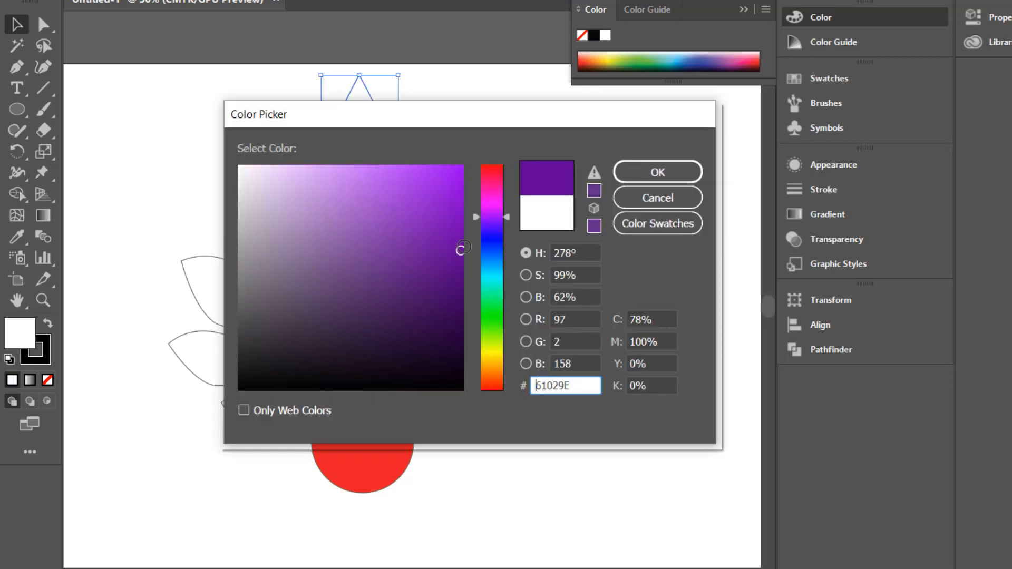
pyautogui.press('Return')
# Fill the uppermost right feather with light blue, hex 30C3FC
pyautogui.click(485, 219)
pyautogui.doubleClick(20, 333)
pyautogui.click(491, 266)
pyautogui.click(341, 165)
pyautogui.click(420, 168)
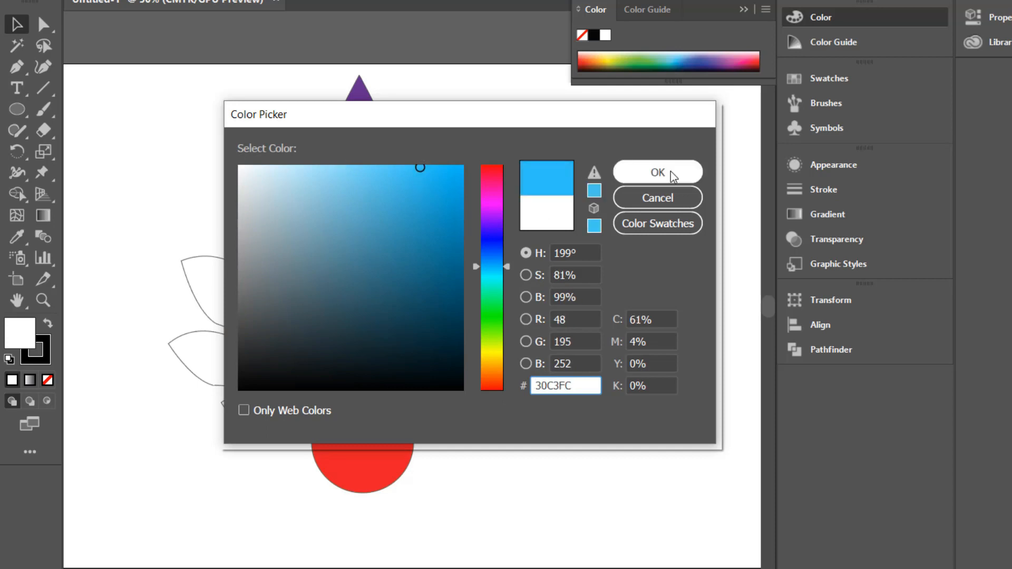
pyautogui.click(658, 172)
# Fill the second feather from the top on the right side with a bright orange
pyautogui.click(493, 254)
pyautogui.doubleClick(20, 334)
pyautogui.click(491, 351)
pyautogui.click(412, 168)
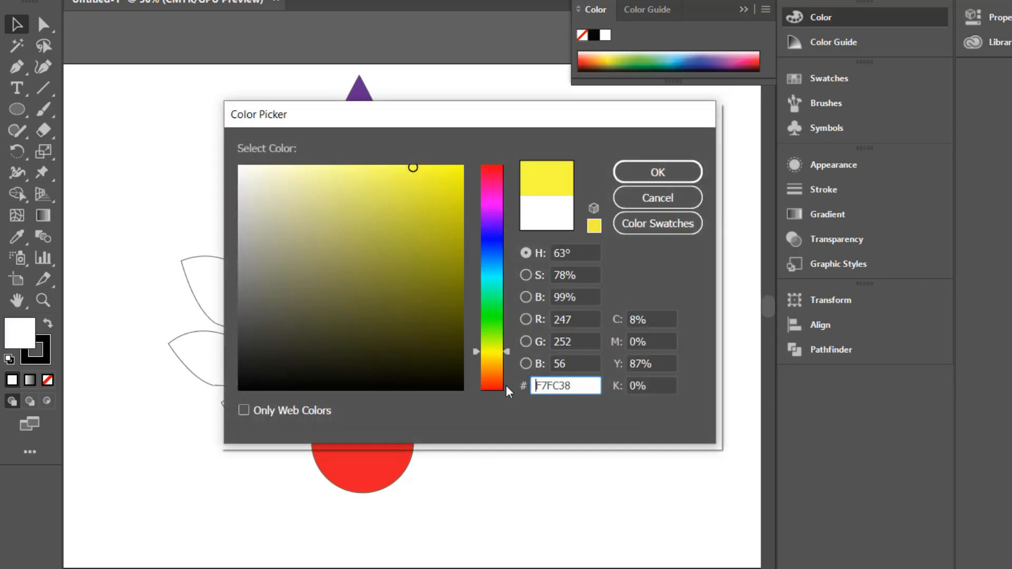
pyautogui.click(492, 379)
pyautogui.click(422, 170)
pyautogui.press('Return')
# Fill the third feather from the top on the right side with a medium green
pyautogui.click(488, 334)
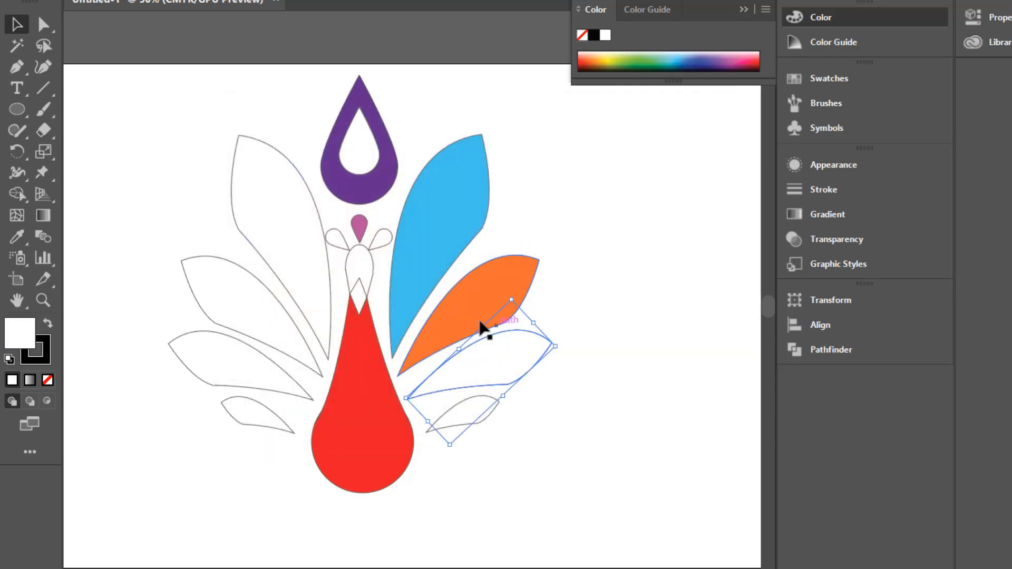
pyautogui.doubleClick(20, 333)
pyautogui.click(492, 323)
pyautogui.click(429, 242)
pyautogui.press('Return')
# Fill the smallest, lowest right feather with dark blue
pyautogui.click(500, 403)
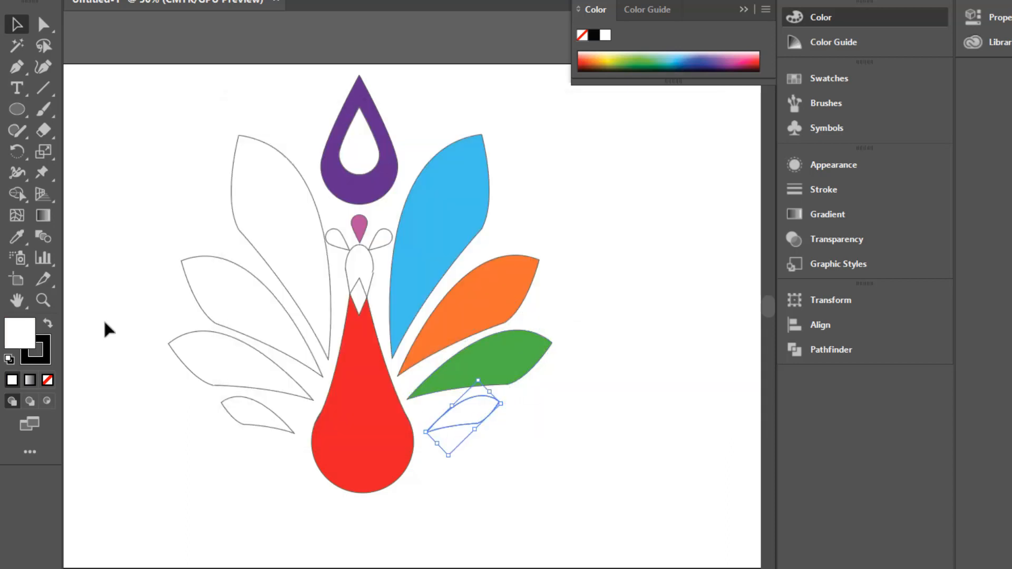
pyautogui.doubleClick(20, 333)
pyautogui.click(491, 245)
pyautogui.click(413, 174)
pyautogui.press('Return')
# Copy the light blue and orange fills from the upper two right feathers to their left counterparts with the Eyedropper
pyautogui.click(305, 181)
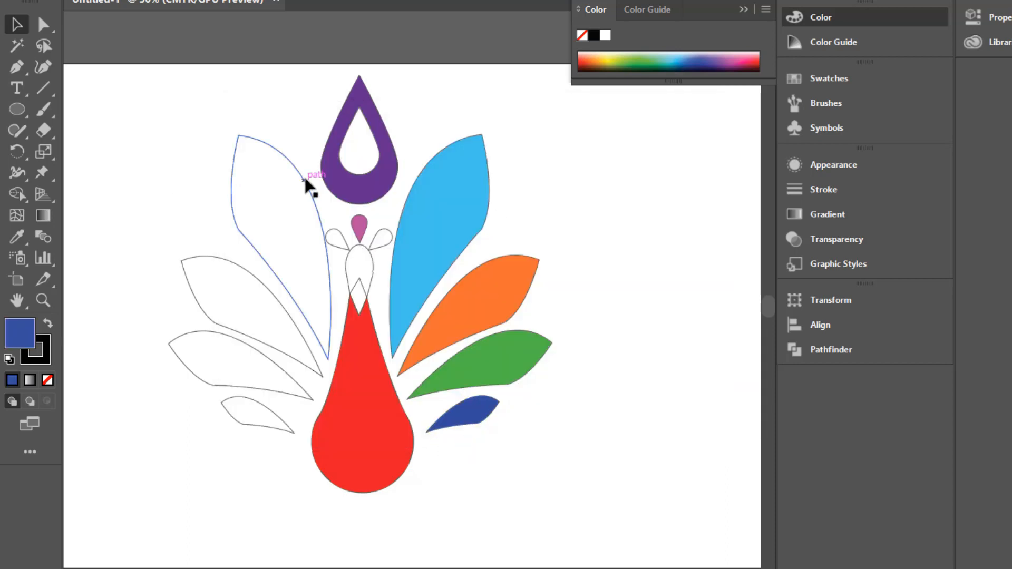
pyautogui.click(17, 237)
pyautogui.click(432, 236)
pyautogui.press('v')
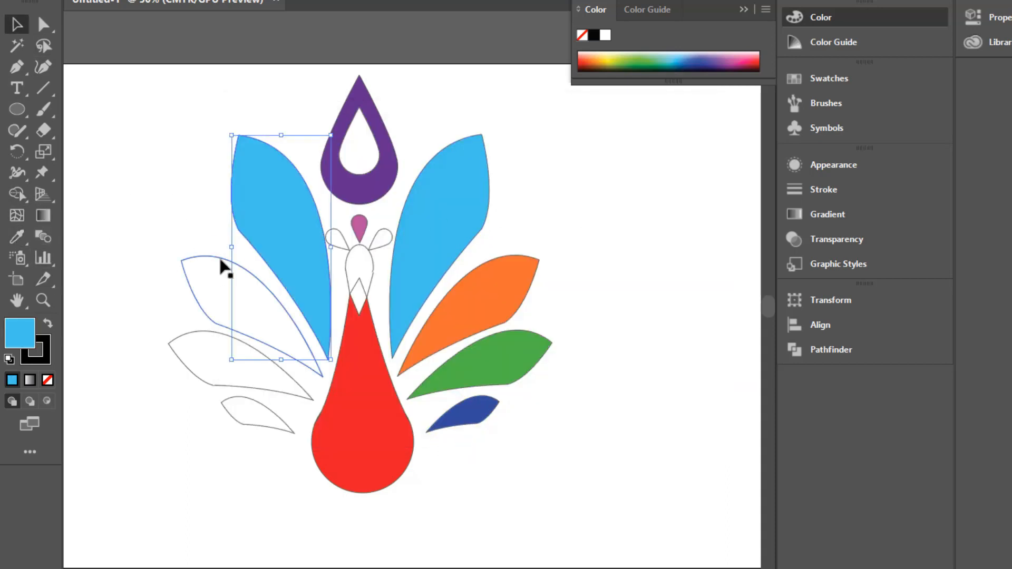
pyautogui.click(224, 266)
pyautogui.press('i')
pyautogui.click(463, 294)
pyautogui.press('v')
# Copy the green and dark blue fills from the lower two right feathers to their left counterparts with the Eyedropper
pyautogui.click(237, 359)
pyautogui.press('i')
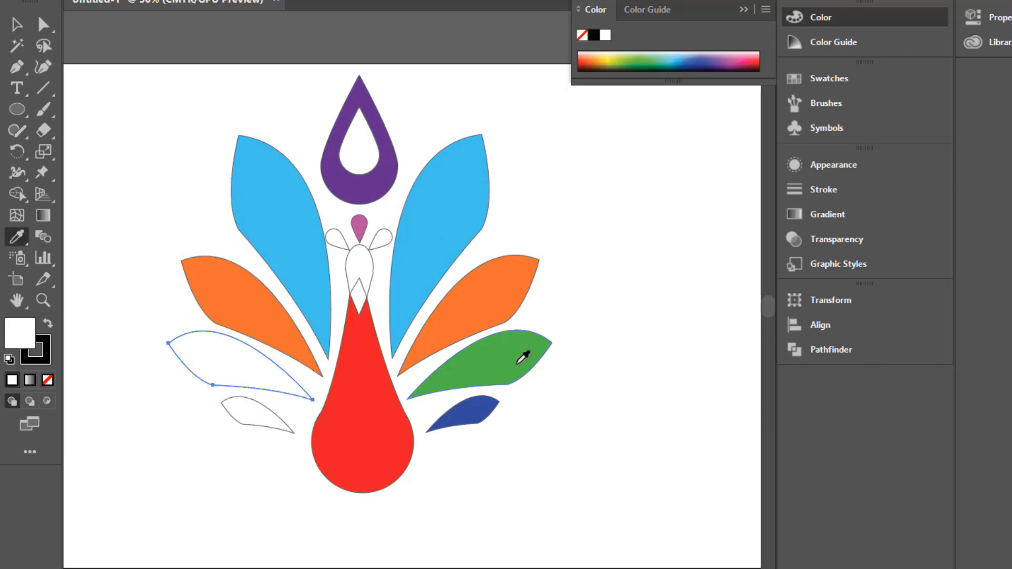
pyautogui.click(523, 359)
pyautogui.press('v')
pyautogui.click(258, 414)
pyautogui.press('i')
pyautogui.click(463, 414)
pyautogui.click(17, 26)
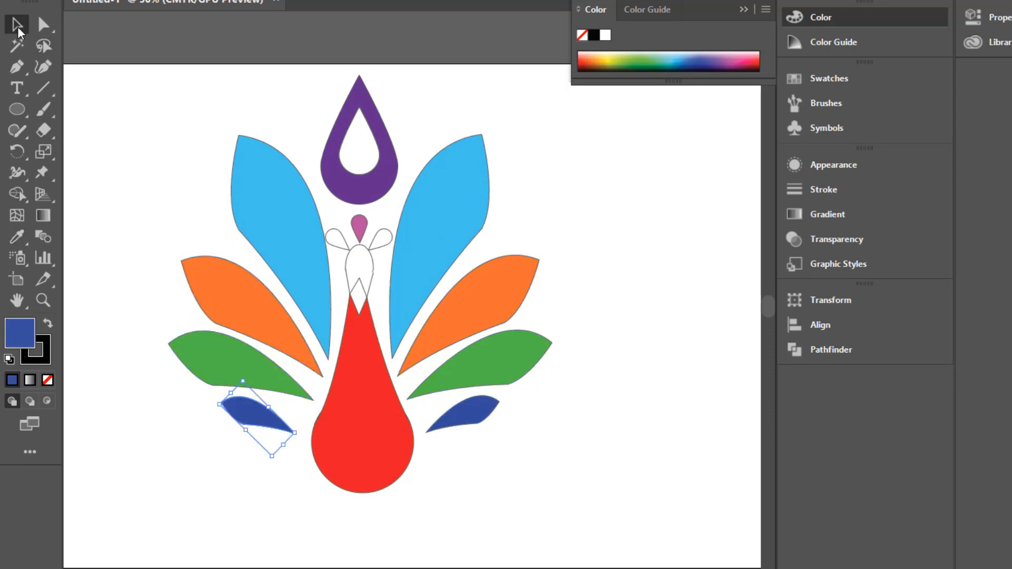
# Select the pieces forming the head and merge them into one shape with the Shape Builder tool
pyautogui.click(373, 263)
pyautogui.click(17, 194)
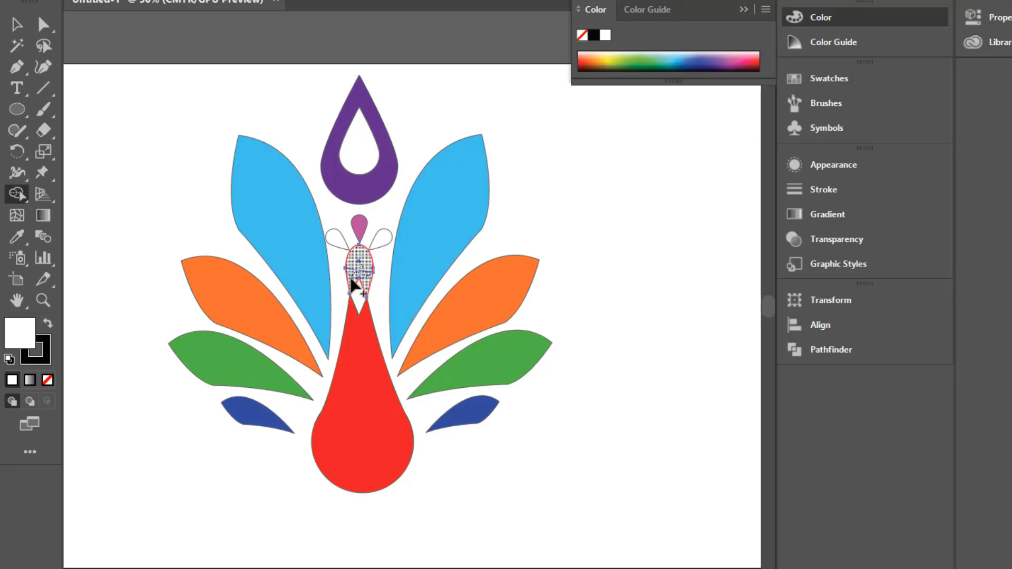
pyautogui.click(354, 285)
# Fill the merged head shape with a bright red like the body
pyautogui.click(18, 25)
pyautogui.doubleClick(30, 332)
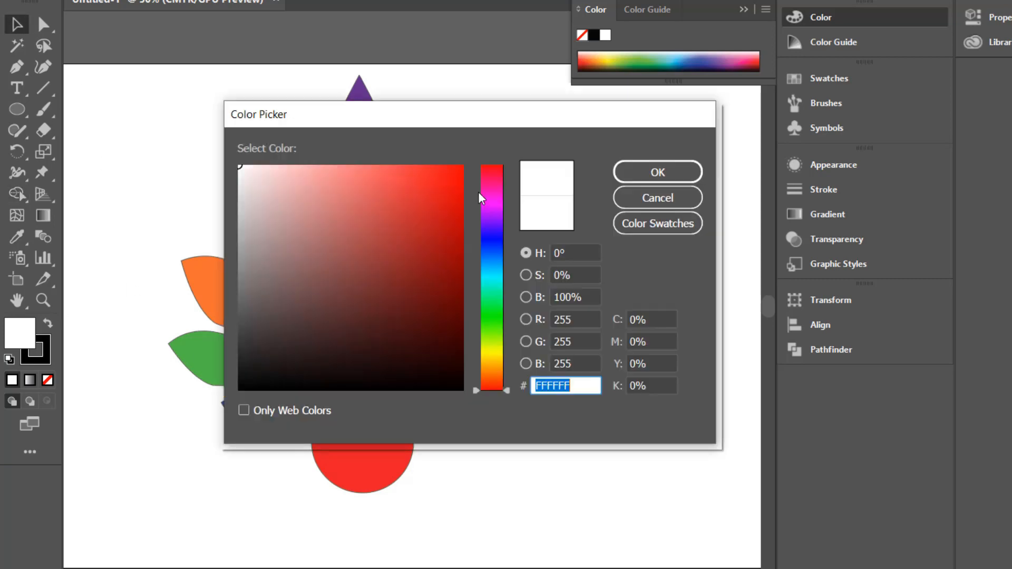
pyautogui.click(454, 174)
pyautogui.click(658, 172)
# Fill the right crest teardrop with green
pyautogui.click(390, 236)
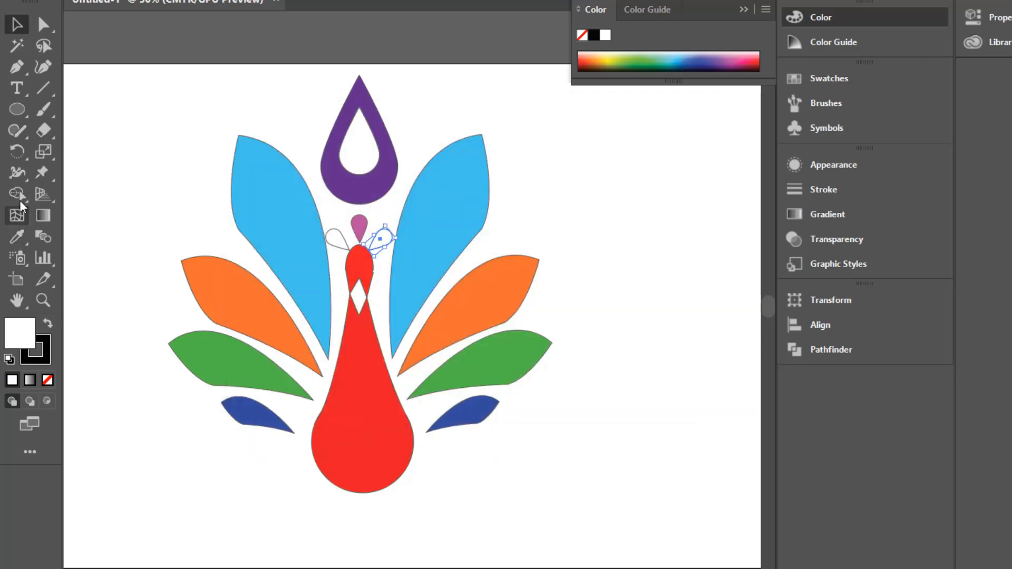
pyautogui.doubleClick(27, 337)
pyautogui.click(481, 305)
pyautogui.click(466, 173)
pyautogui.click(640, 169)
# Fill the left crest teardrop with yellow
pyautogui.click(335, 237)
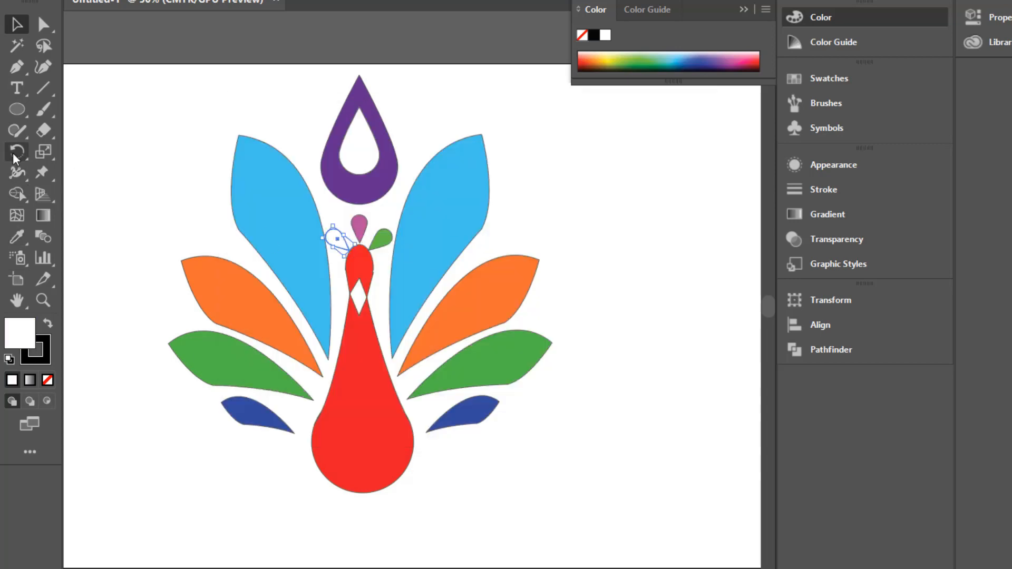
pyautogui.doubleClick(20, 334)
pyautogui.click(490, 355)
pyautogui.click(450, 165)
pyautogui.click(639, 169)
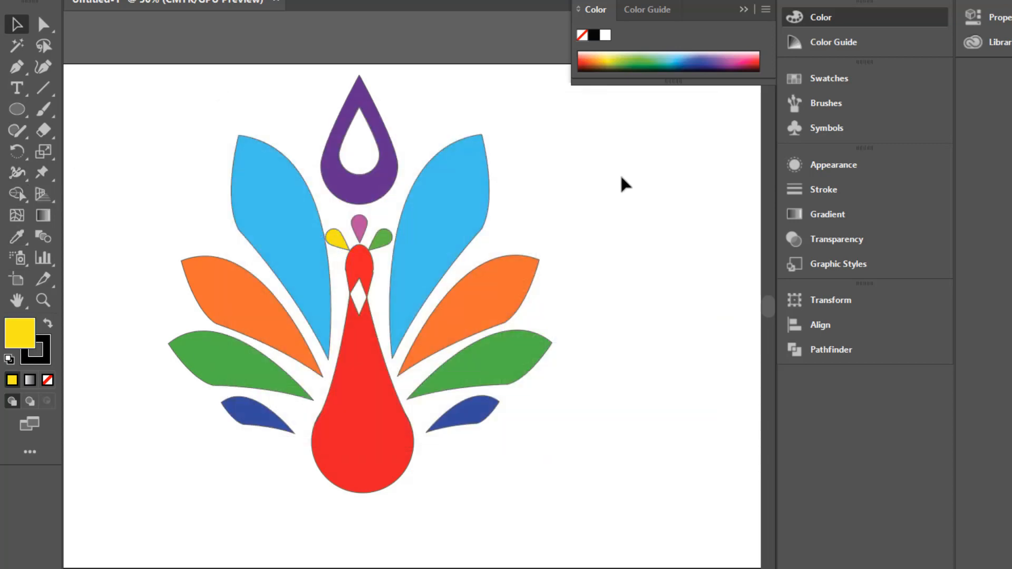